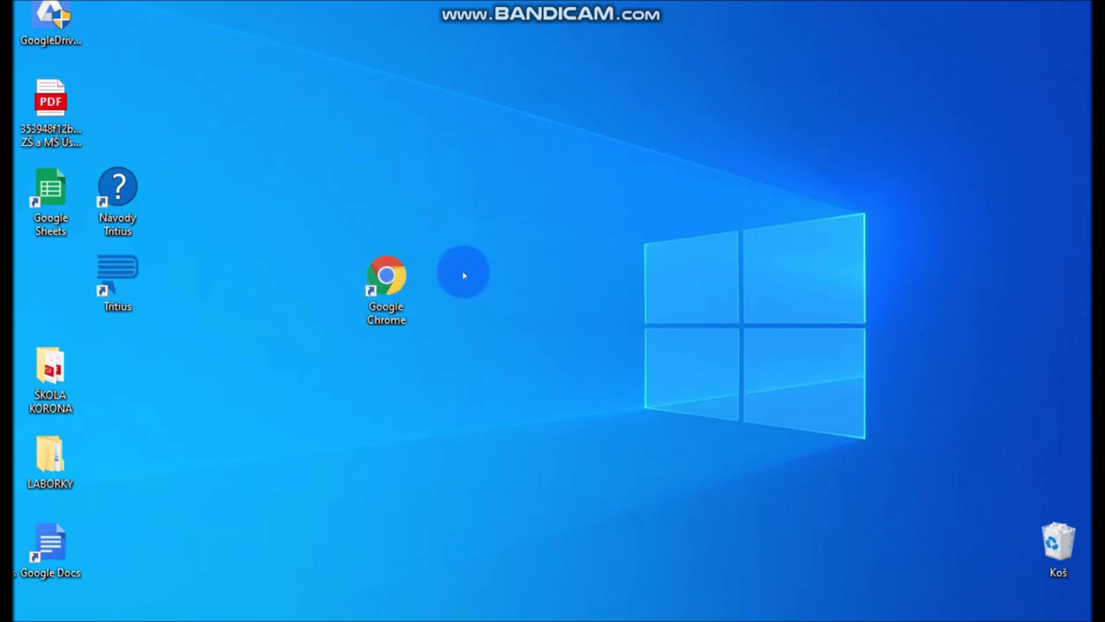
Launch Chrome and load gsuite.google.com/dashboard
{"action": "double_click", "coordinate": [388, 274]}
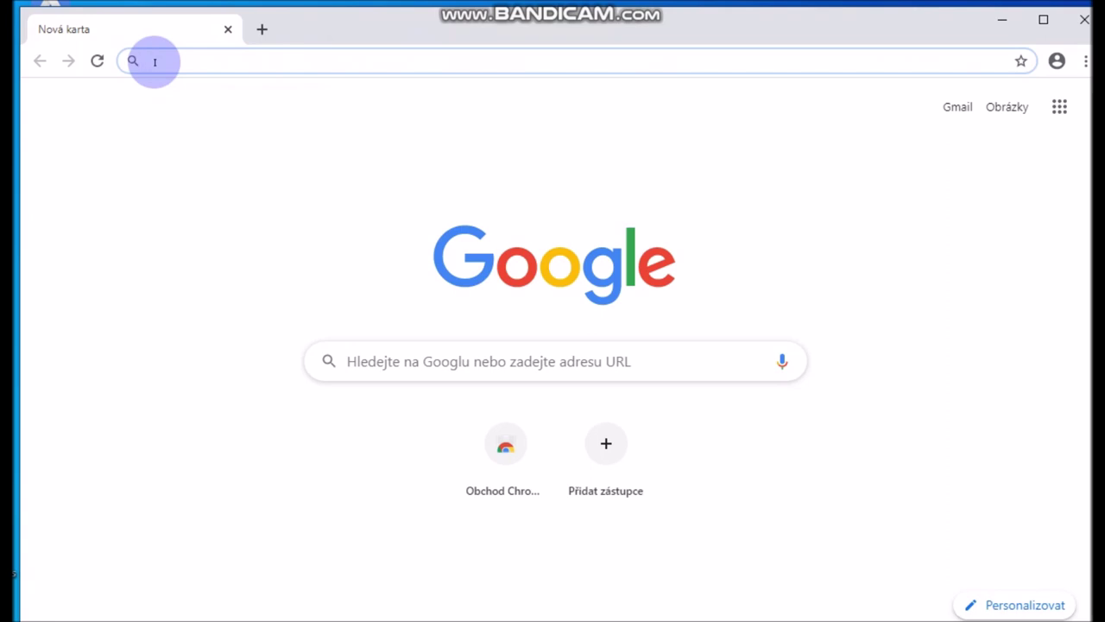
{"action": "type", "text": "g"}
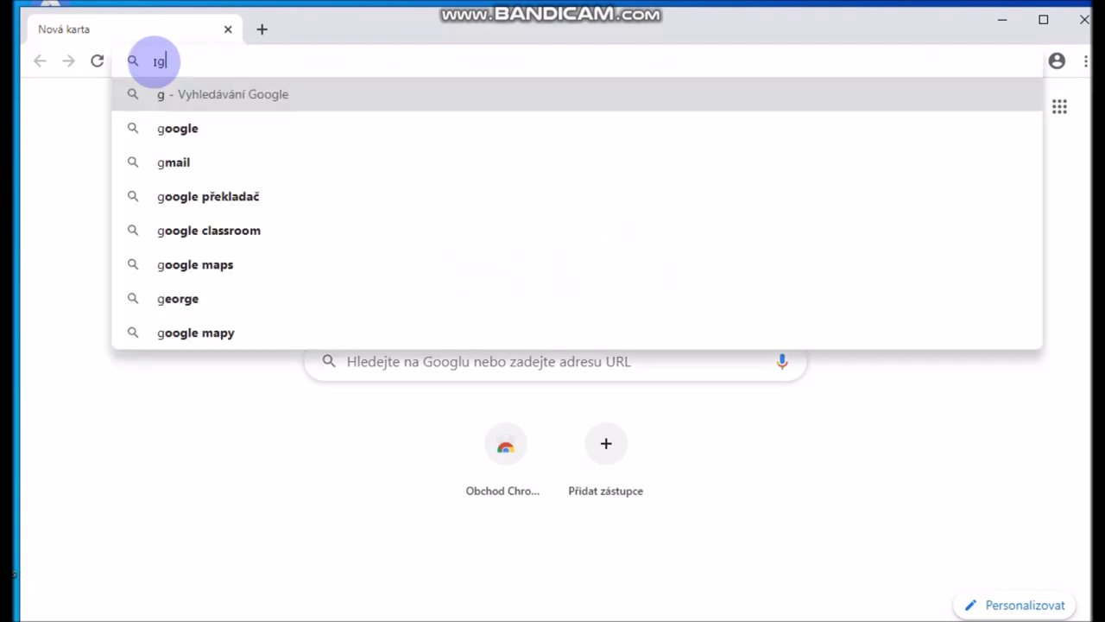
{"action": "type", "text": "suit"}
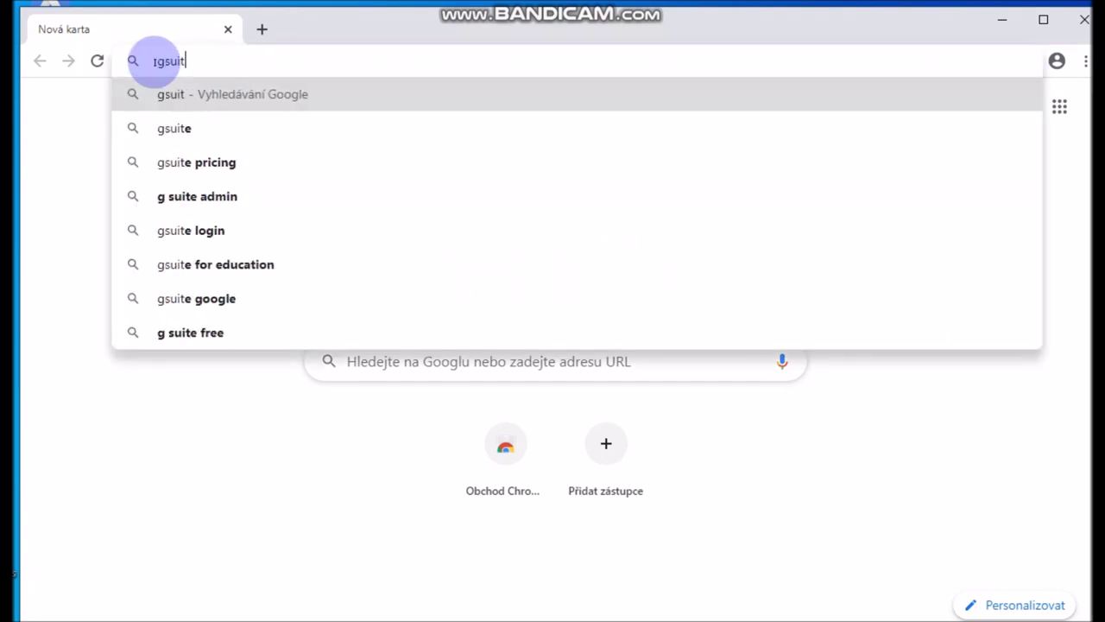
{"action": "type", "text": "e."}
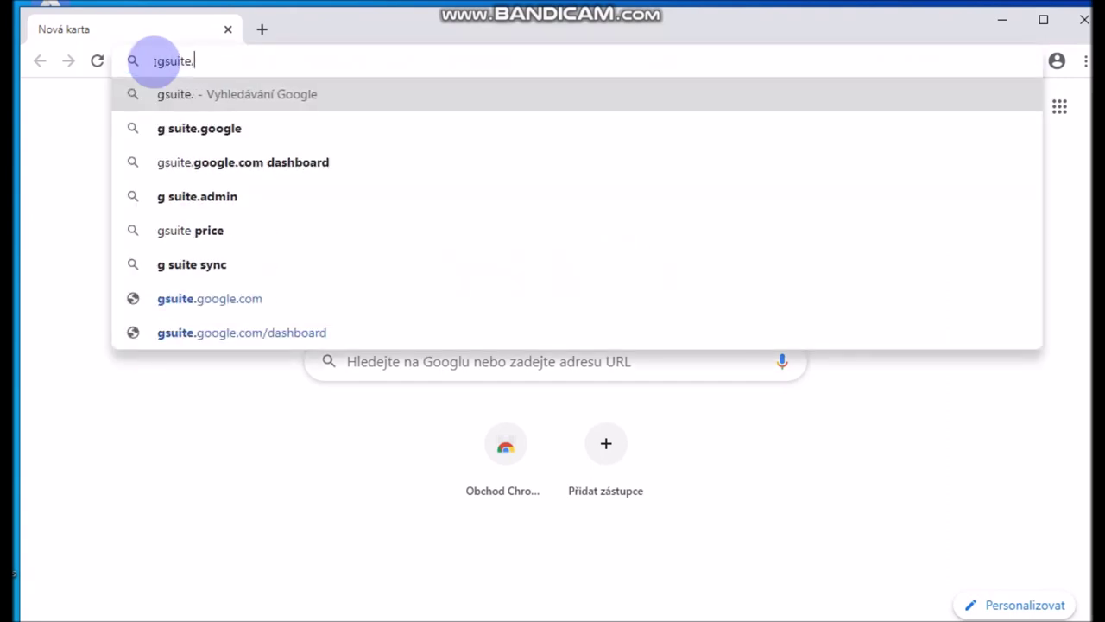
{"action": "type", "text": "google"}
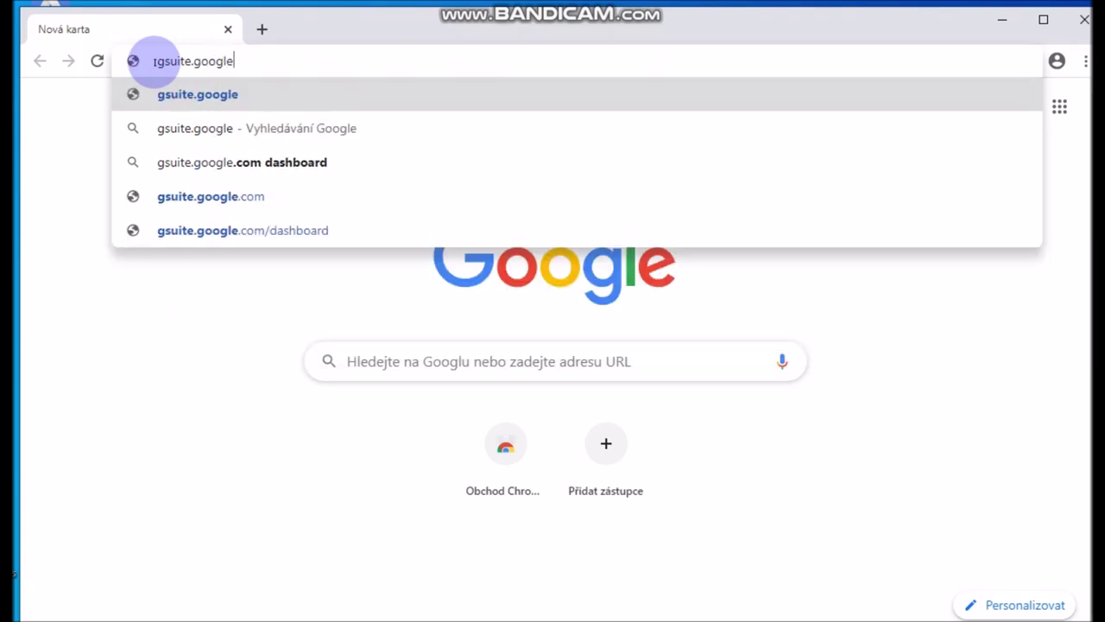
{"action": "type", "text": ".com"}
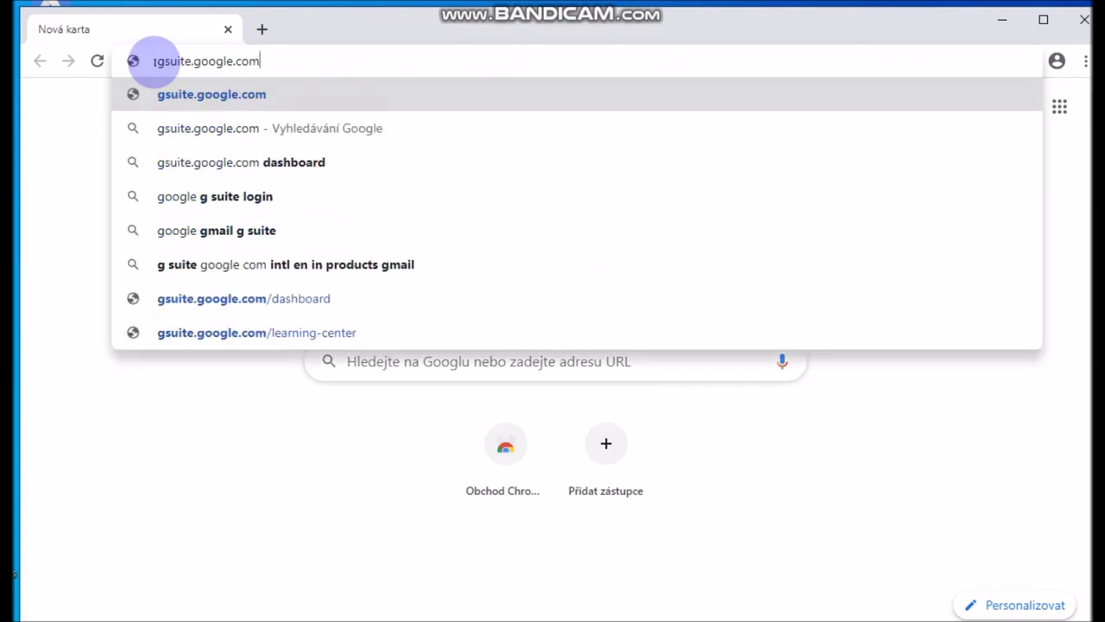
{"action": "type", "text": "/"}
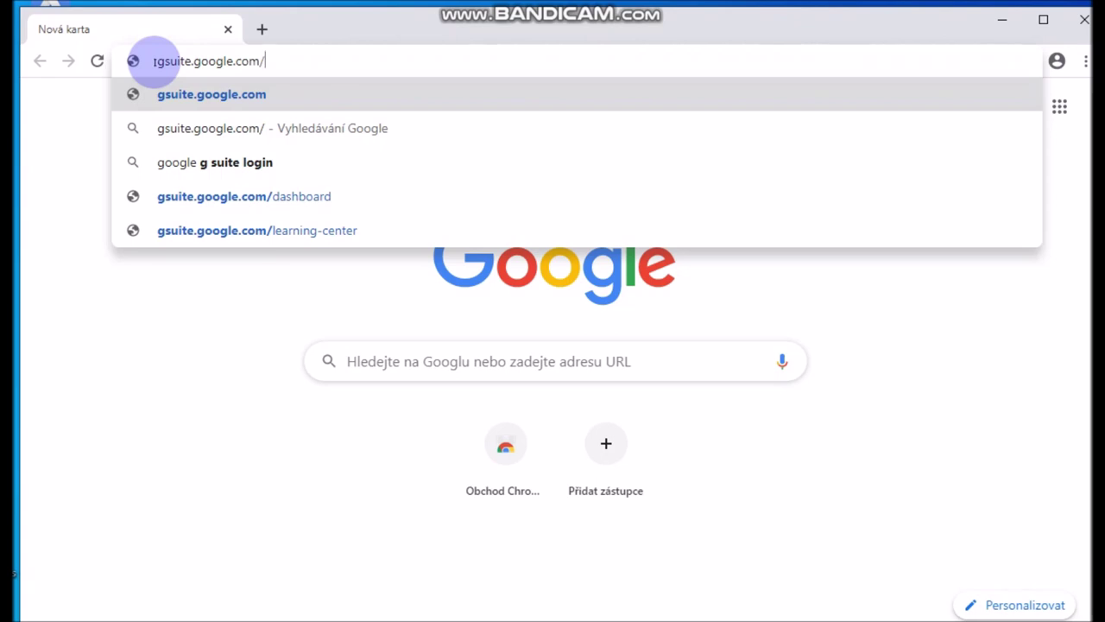
{"action": "type", "text": "da"}
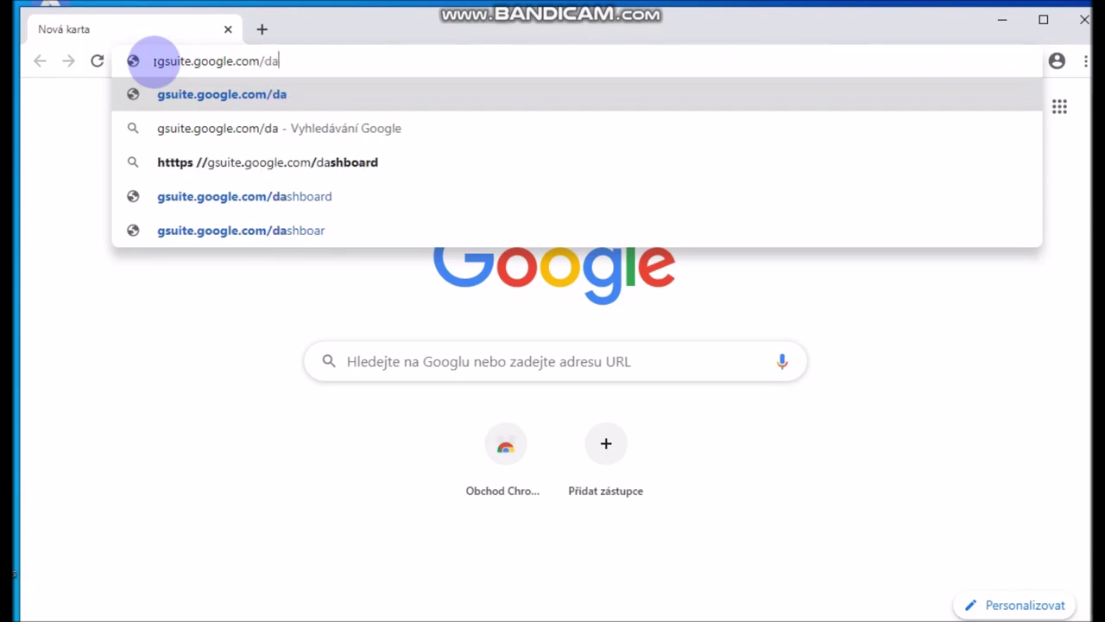
{"action": "type", "text": "shboard"}
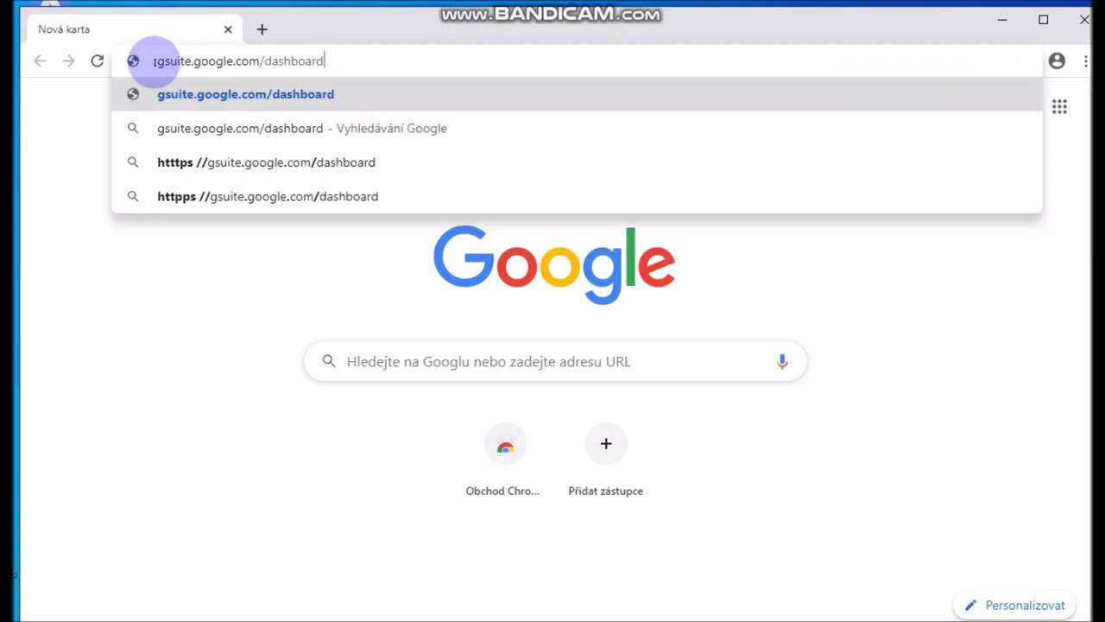
{"action": "key", "text": "Return"}
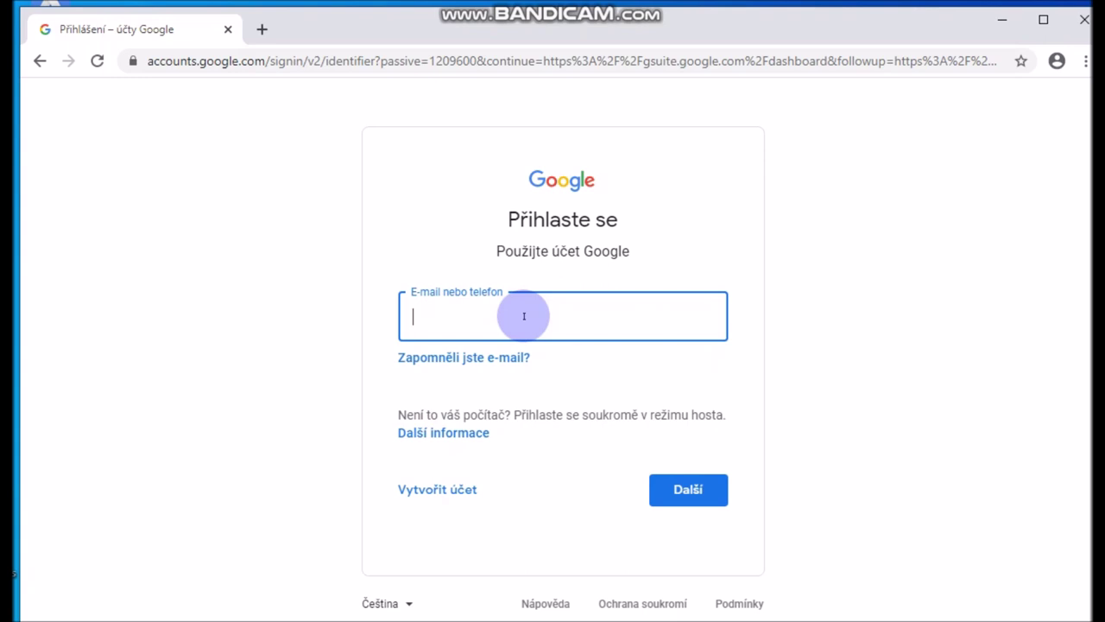
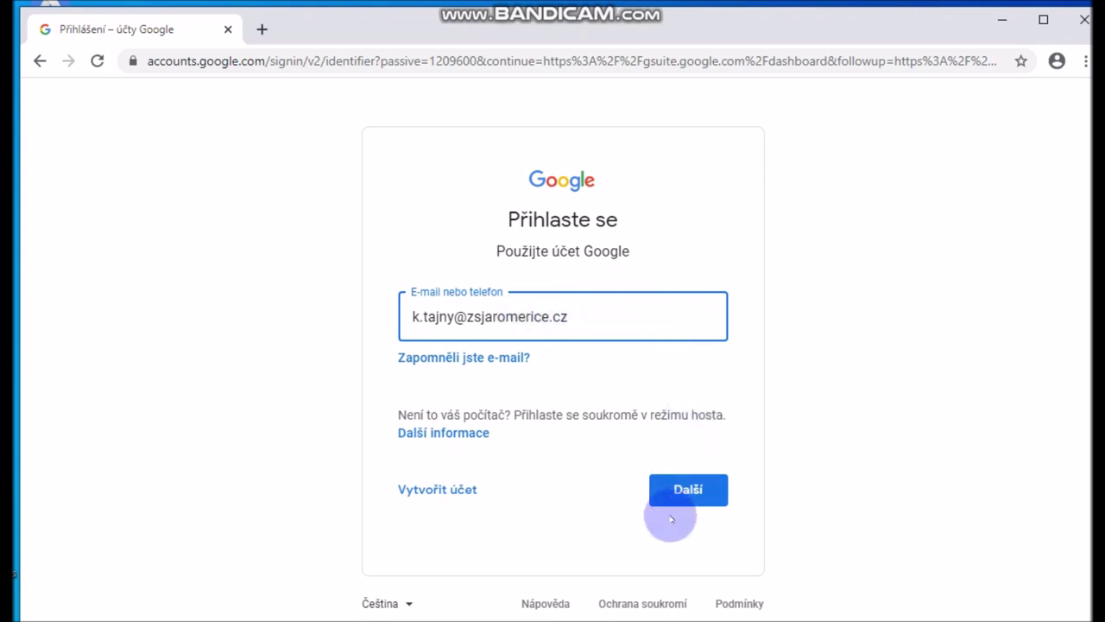
Sign in with the school account's e-mail address and pasted password
{"action": "left_click", "coordinate": [693, 492]}
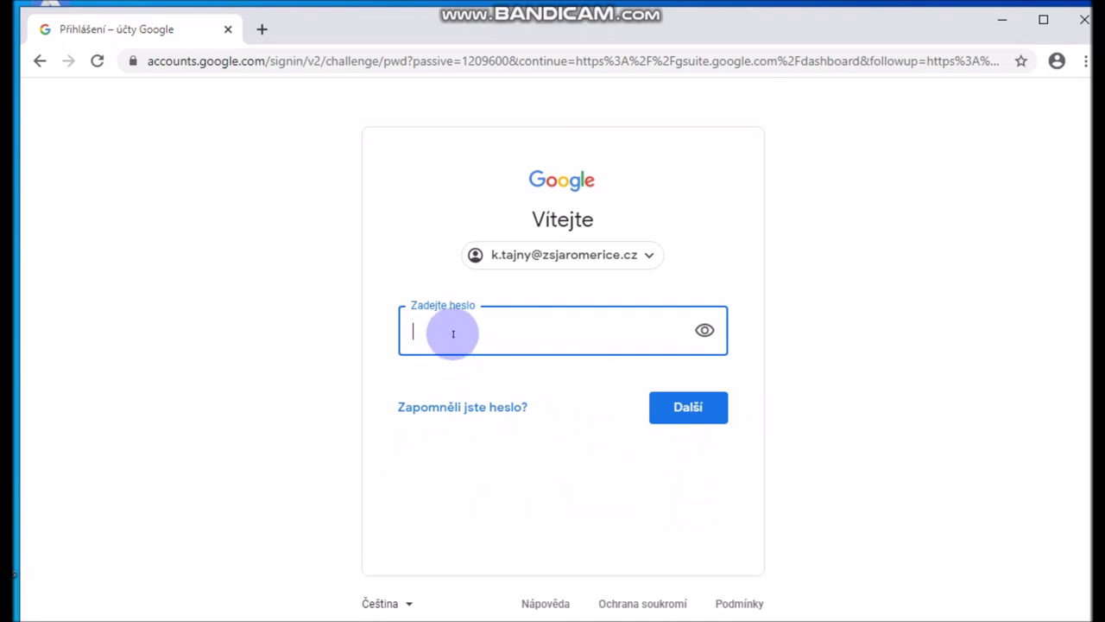
{"action": "key", "text": "ctrl+v"}
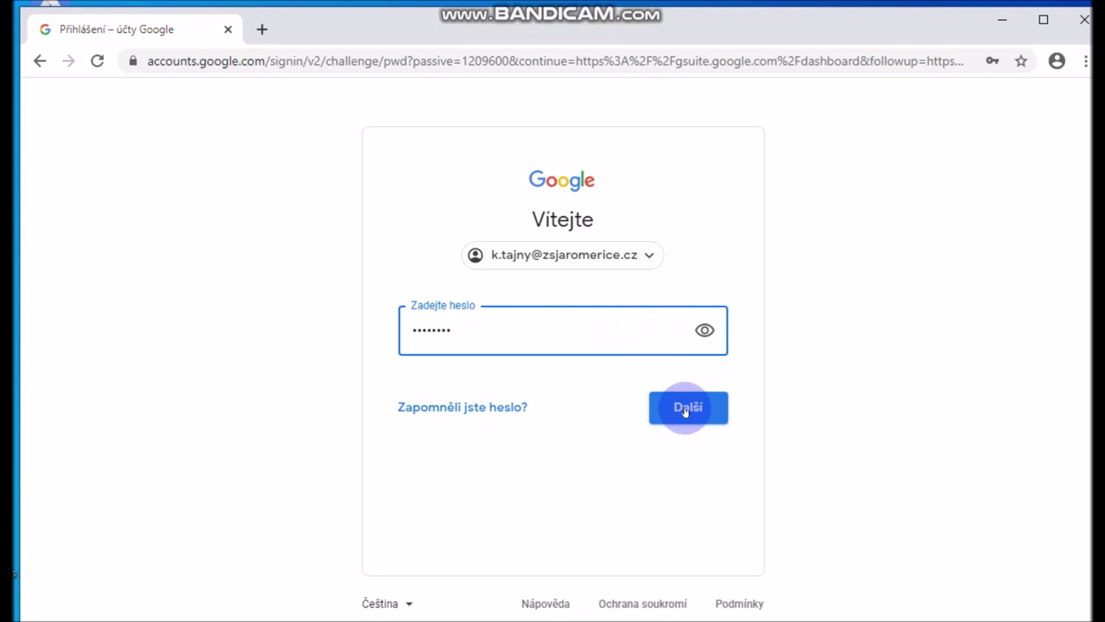
{"action": "left_click", "coordinate": [687, 409]}
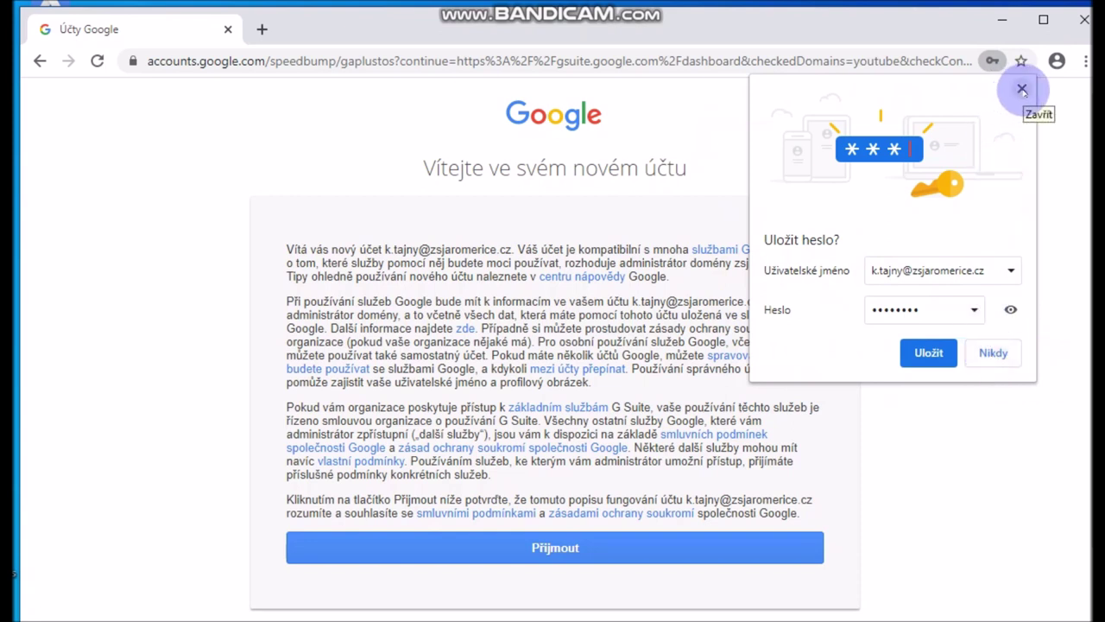
Decline saving the password and accept the new account's terms with Přijmout
{"action": "left_click", "coordinate": [1022, 90]}
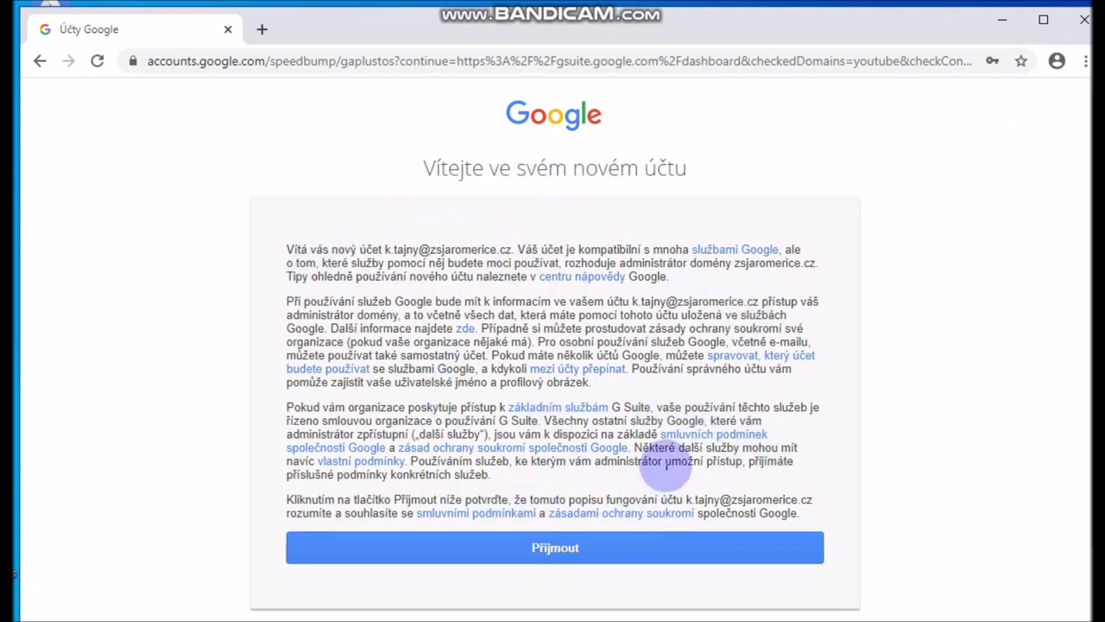
{"action": "scroll", "coordinate": [646, 481], "scroll_direction": "down", "scroll_amount": 1}
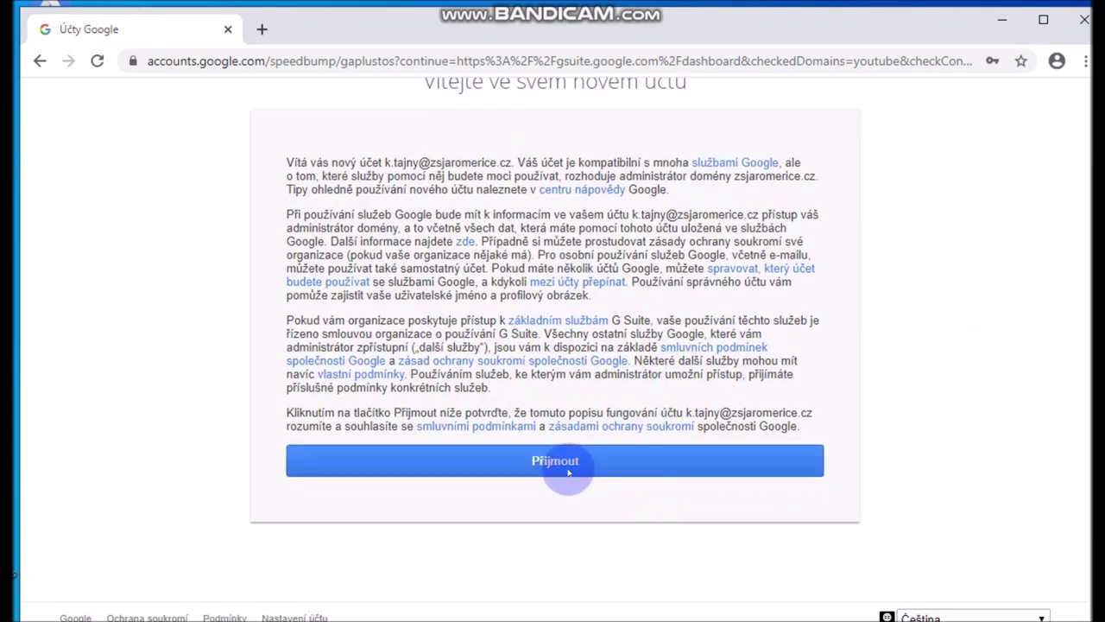
{"action": "left_click", "coordinate": [553, 462]}
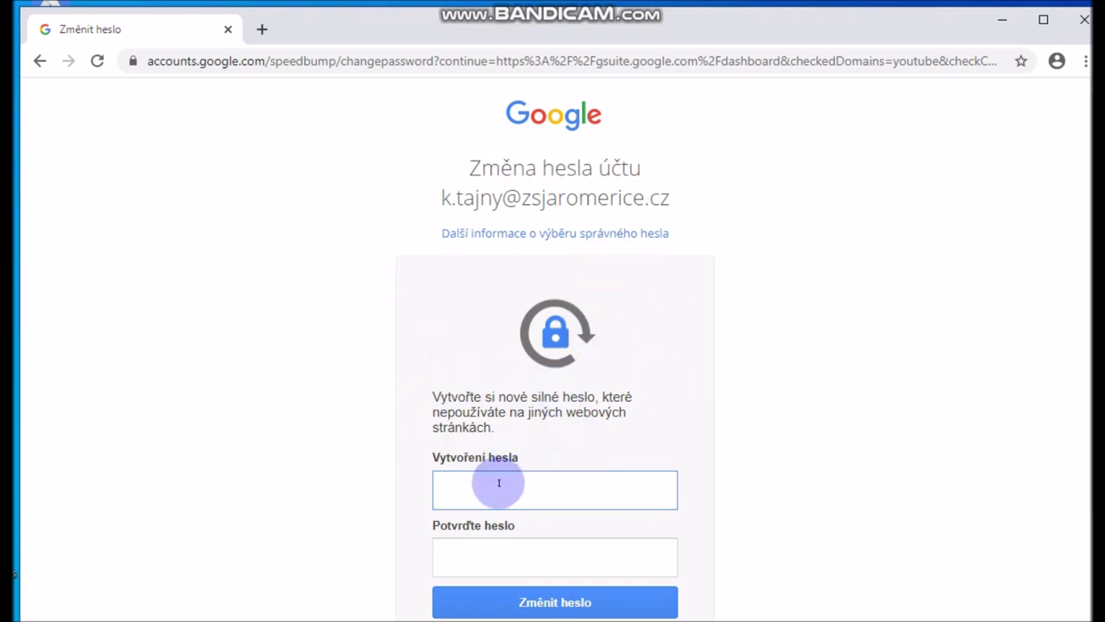
Enter and confirm a new account password, then submit it with Změnit heslo
{"action": "scroll", "coordinate": [493, 481], "scroll_direction": "down", "scroll_amount": 2}
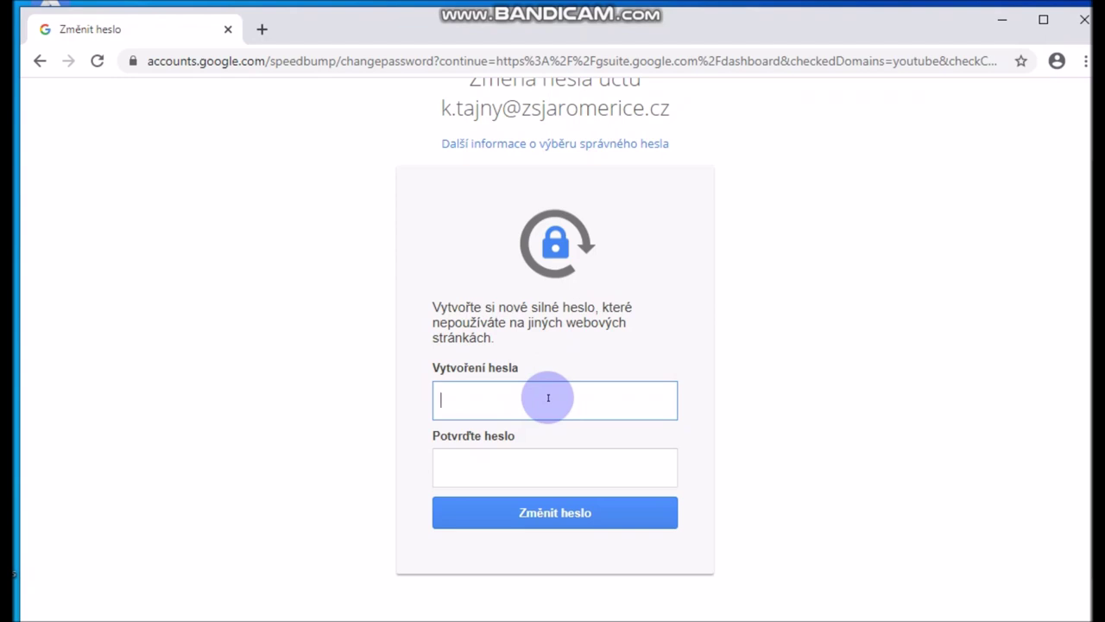
{"action": "type", "text": "••••••••••"}
{"action": "left_click", "coordinate": [508, 459]}
{"action": "type", "text": "••••••••••"}
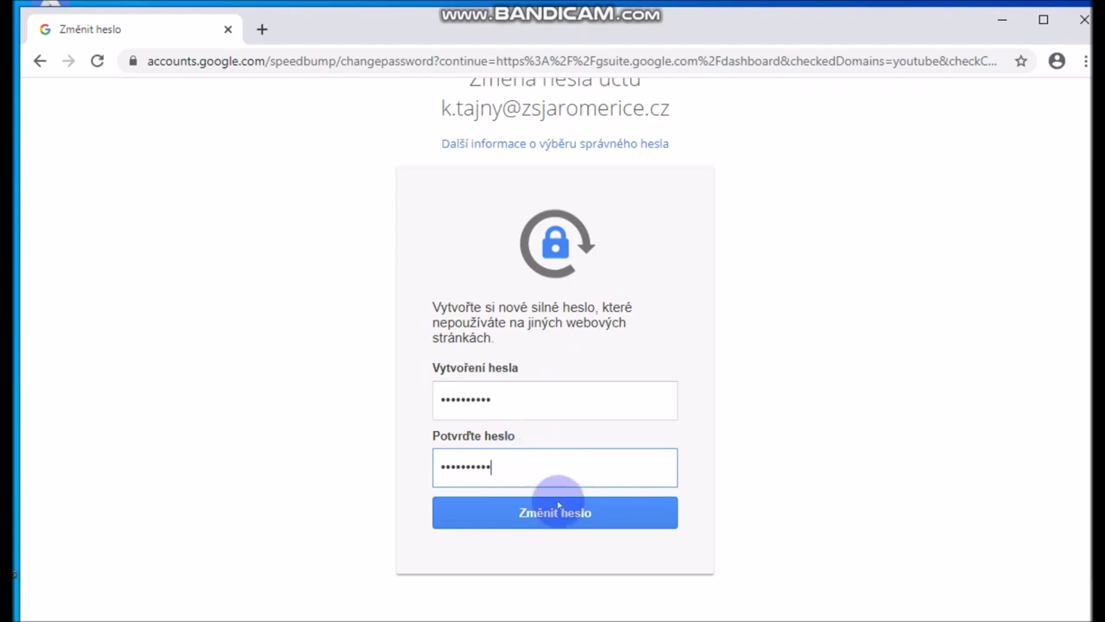
{"action": "left_click", "coordinate": [548, 517]}
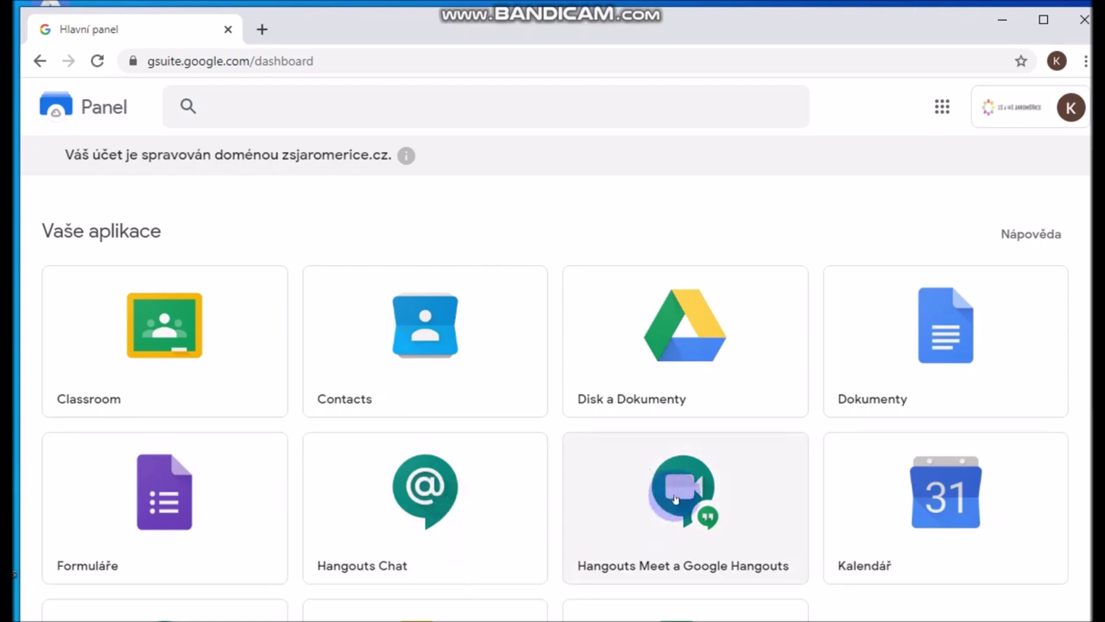
Open the Hangouts Meet a Google Hangouts card from the dashboard
{"action": "scroll", "coordinate": [676, 498], "scroll_direction": "down", "scroll_amount": 1}
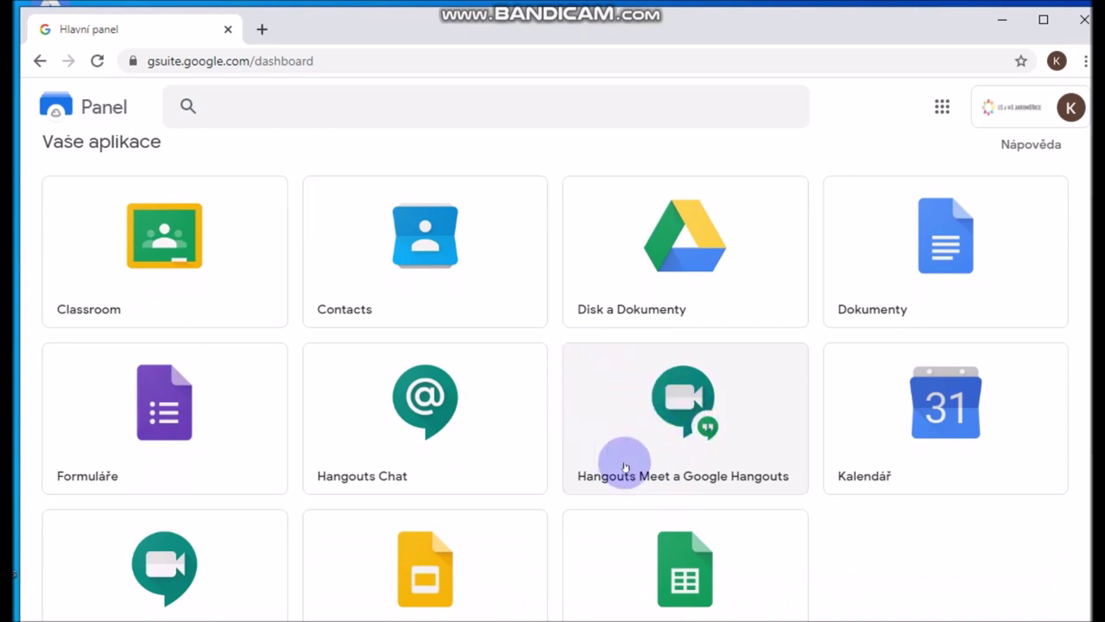
{"action": "left_click", "coordinate": [677, 400]}
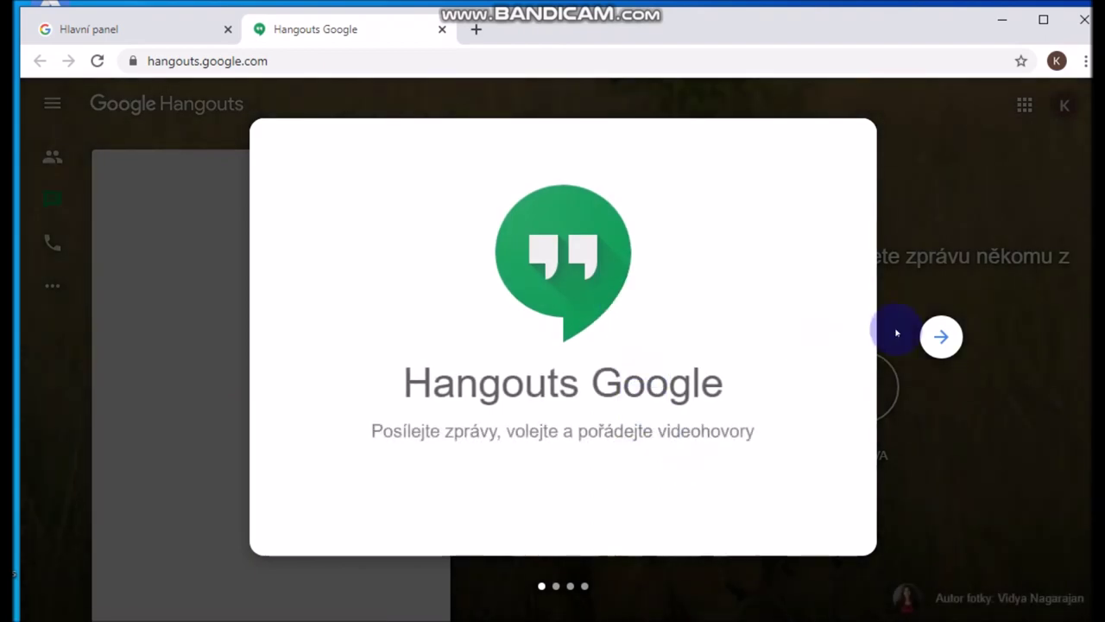
Skip through and close the Hangouts welcome tour
{"action": "left_click", "coordinate": [943, 337]}
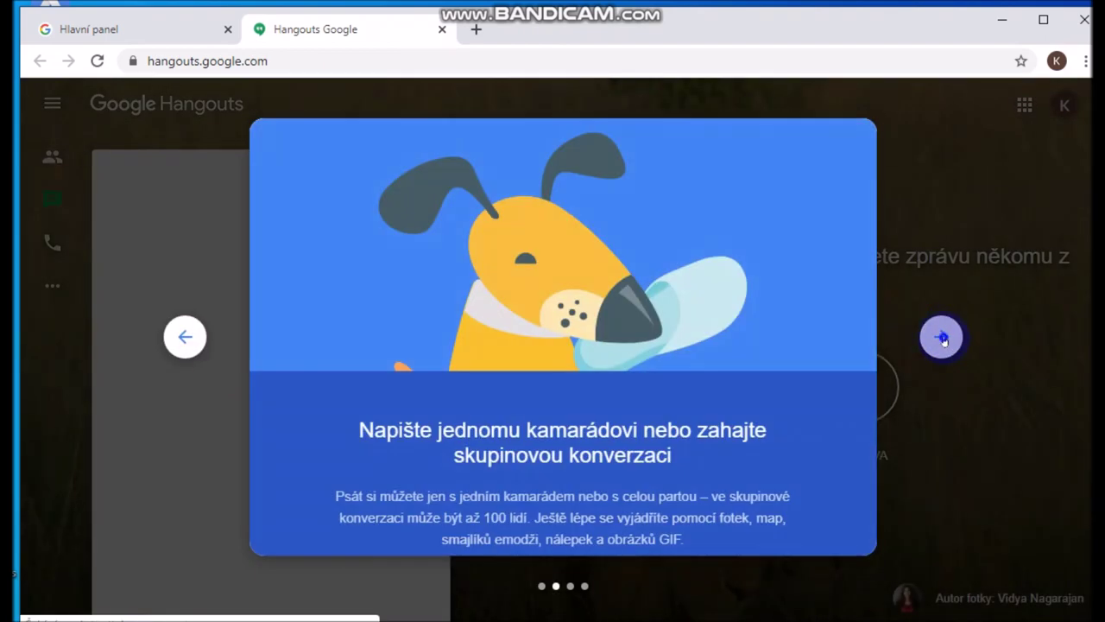
{"action": "left_click", "coordinate": [942, 337]}
{"action": "left_click", "coordinate": [943, 337]}
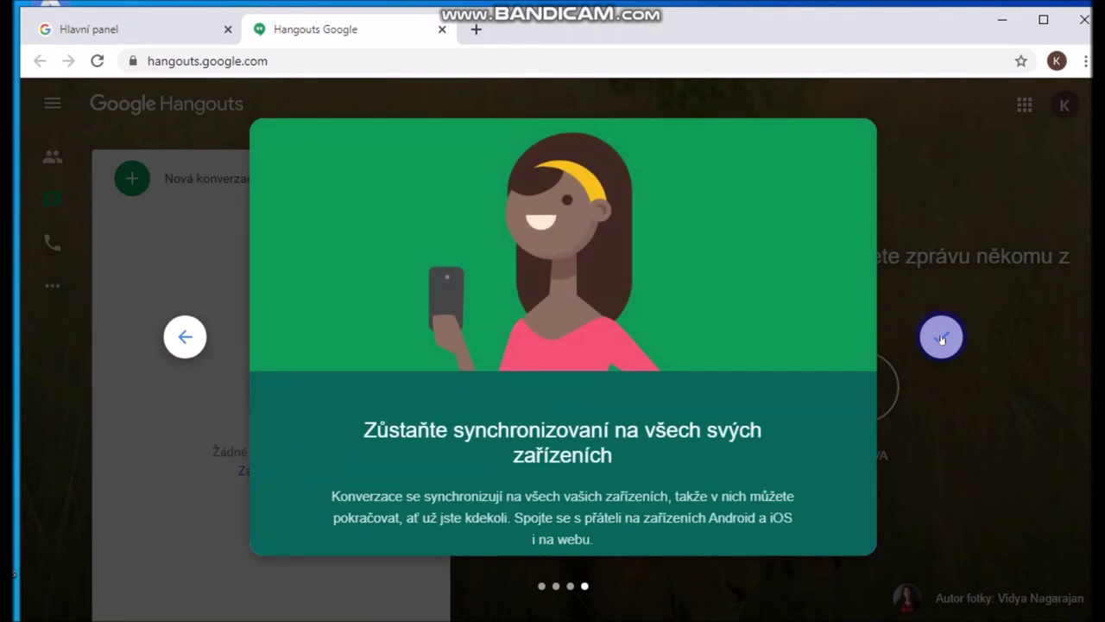
{"action": "left_click", "coordinate": [942, 337]}
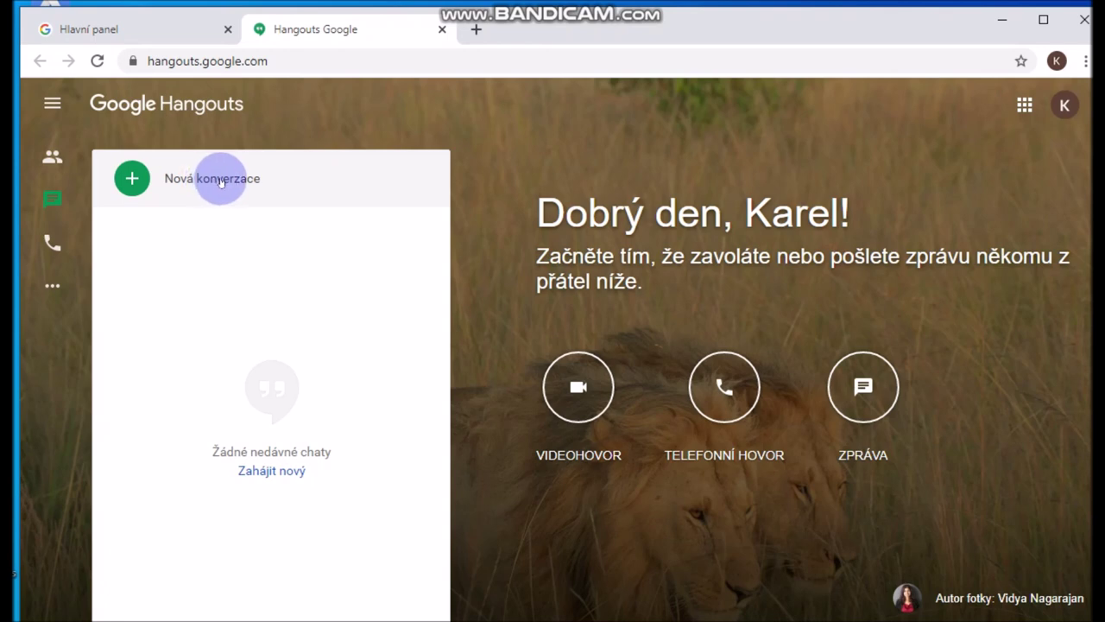
Send the teacher 'Dobrý den, už se mi podařilo přihlásit.' and close the chat
{"action": "left_click", "coordinate": [220, 181]}
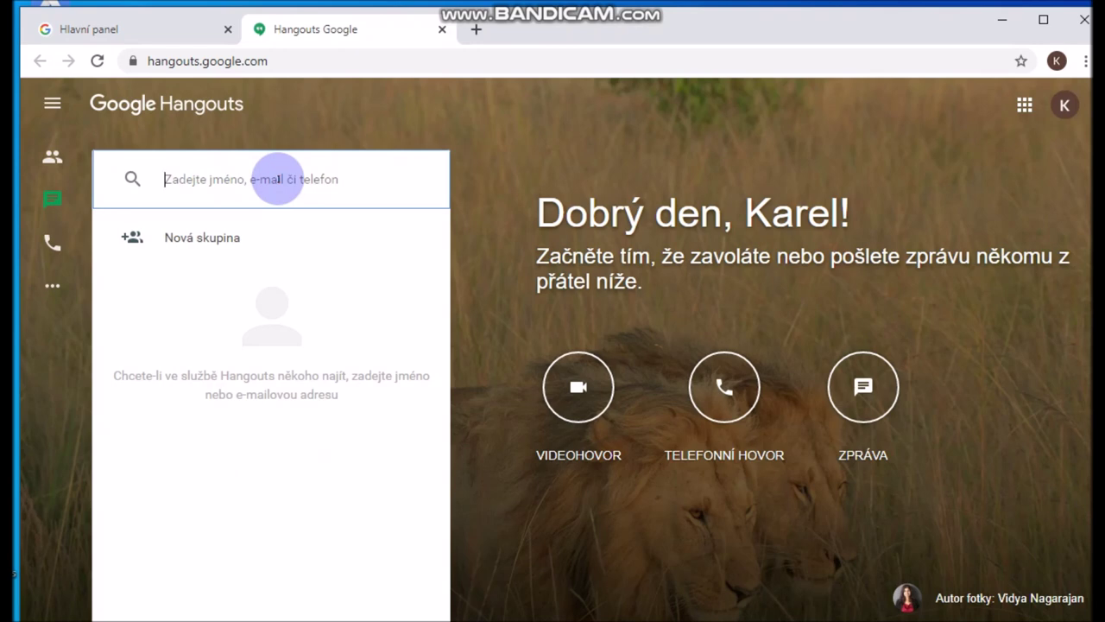
{"action": "type", "text": "jana"}
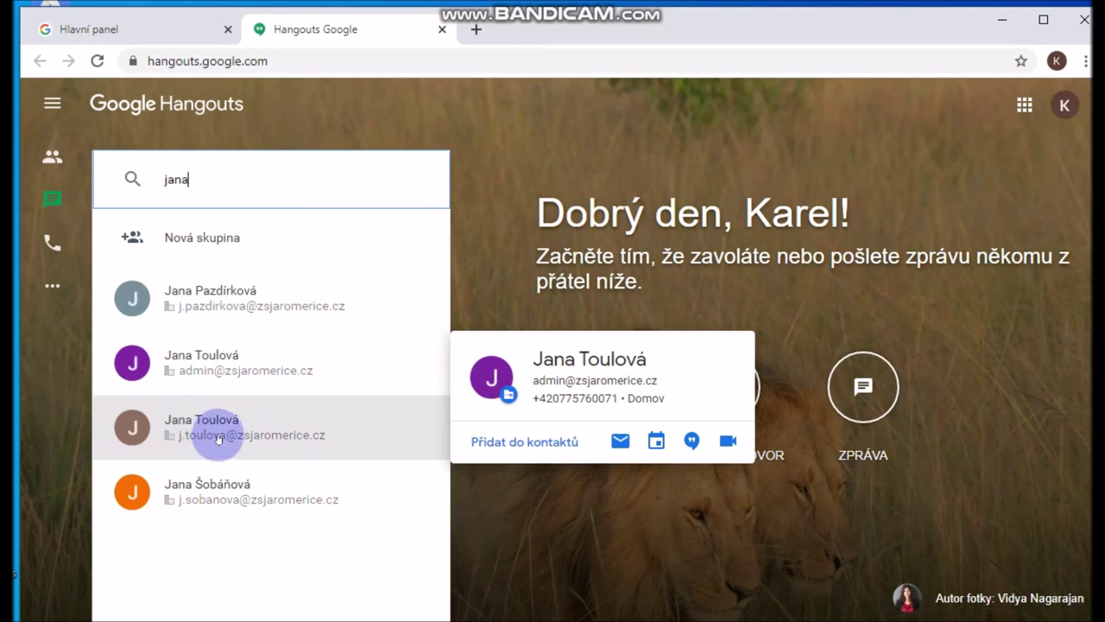
{"action": "mouse_move", "coordinate": [239, 445]}
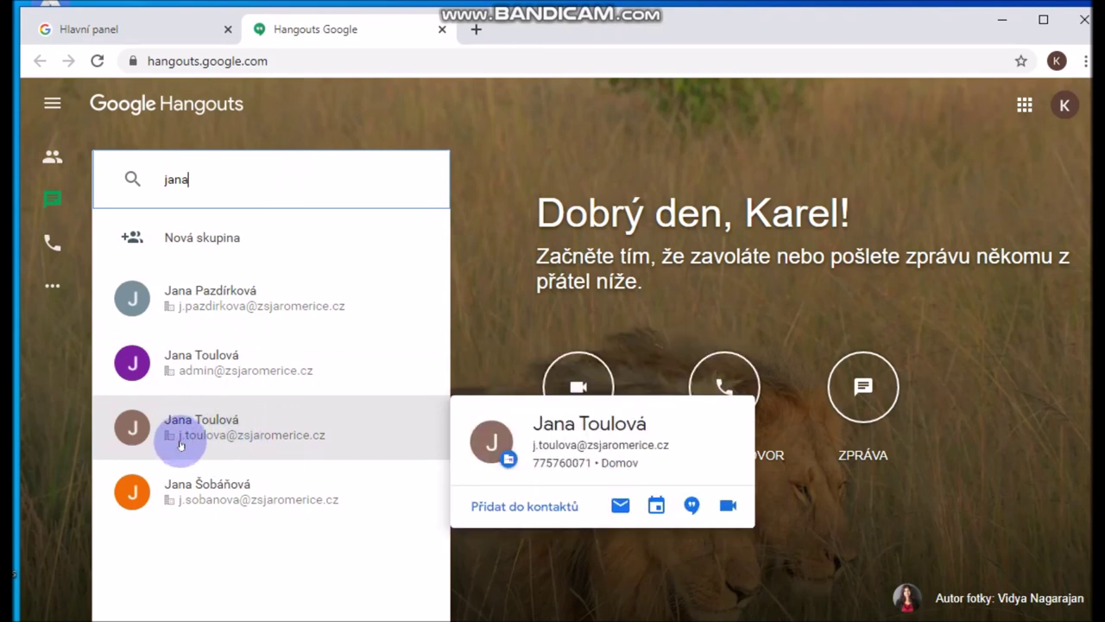
{"action": "left_click", "coordinate": [247, 422]}
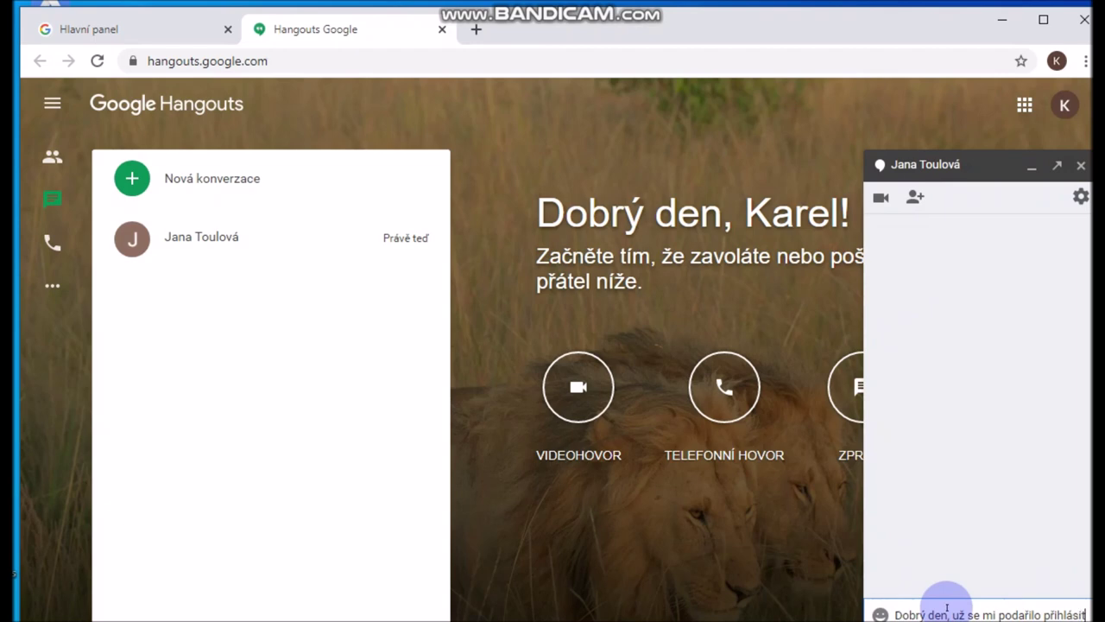
{"action": "key", "text": "Return"}
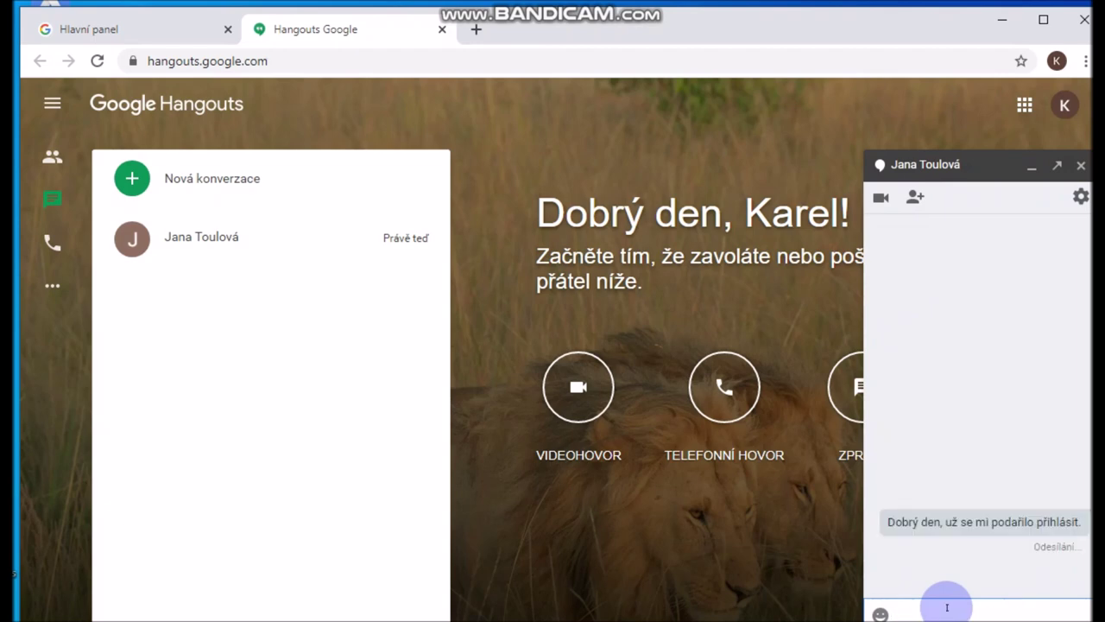
{"action": "left_click", "coordinate": [1080, 165]}
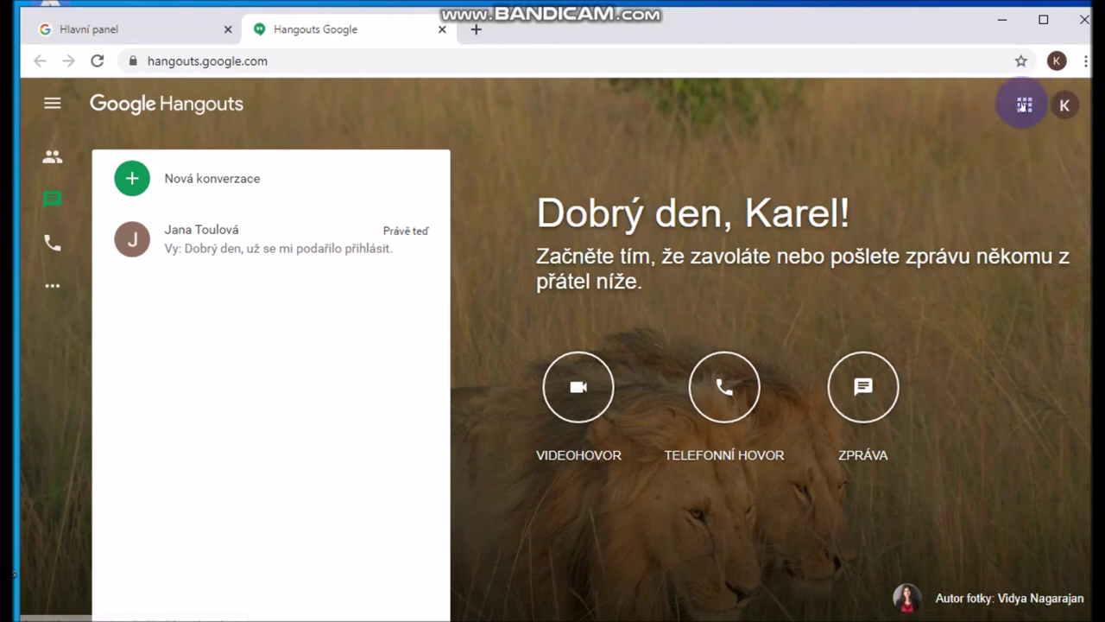
Open Učebna (Classroom) from the Google apps launcher
{"action": "left_click", "coordinate": [1023, 106]}
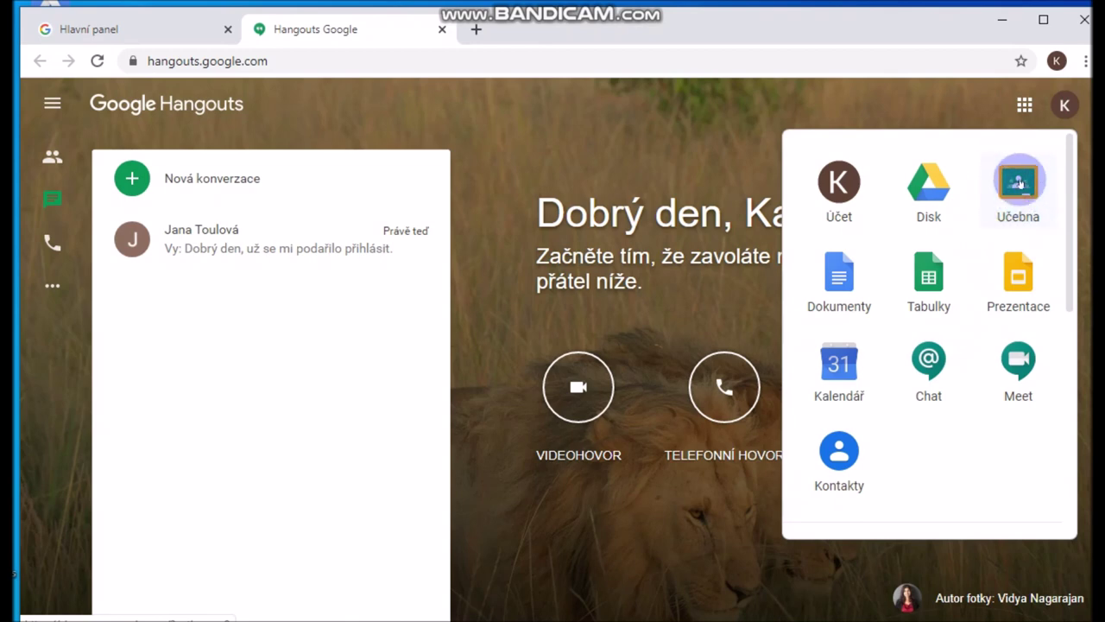
{"action": "left_click", "coordinate": [1019, 181]}
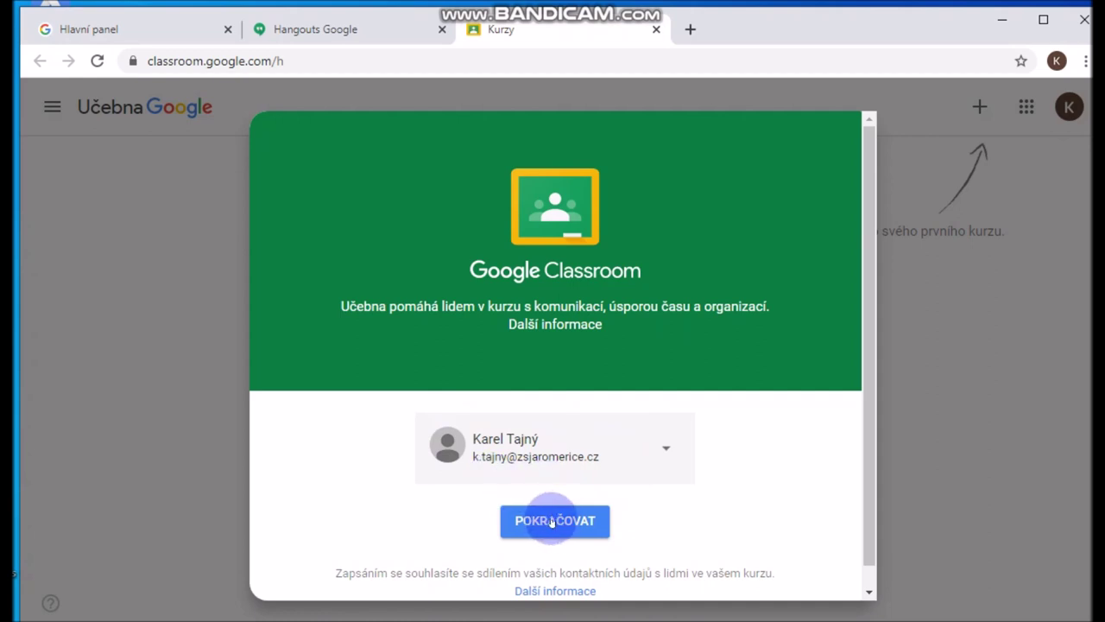
Continue as a student (JSEM STUDENT) and enrol in MATEMATIKA 6.třída with Zapsat se
{"action": "left_click", "coordinate": [551, 521]}
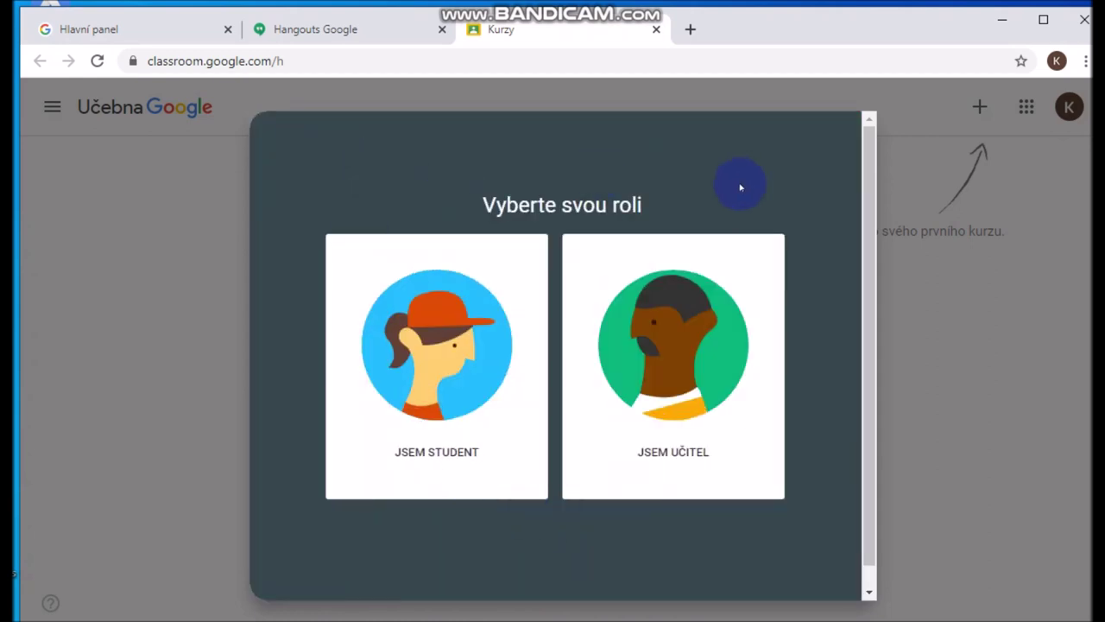
{"action": "left_click", "coordinate": [433, 372]}
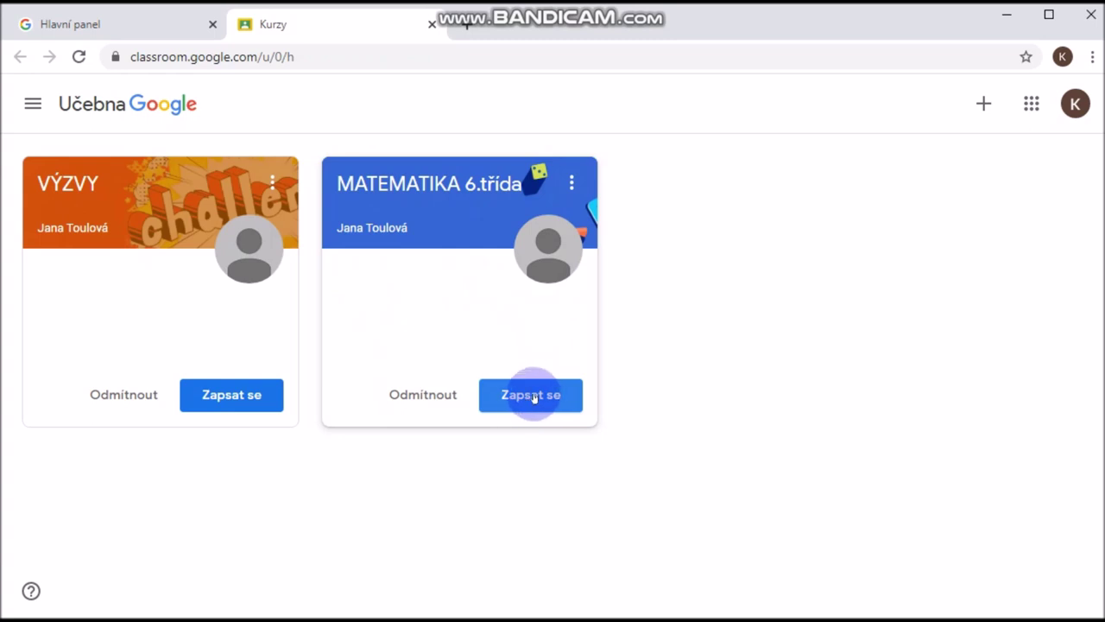
{"action": "left_click", "coordinate": [533, 398]}
{"action": "left_click", "coordinate": [534, 399]}
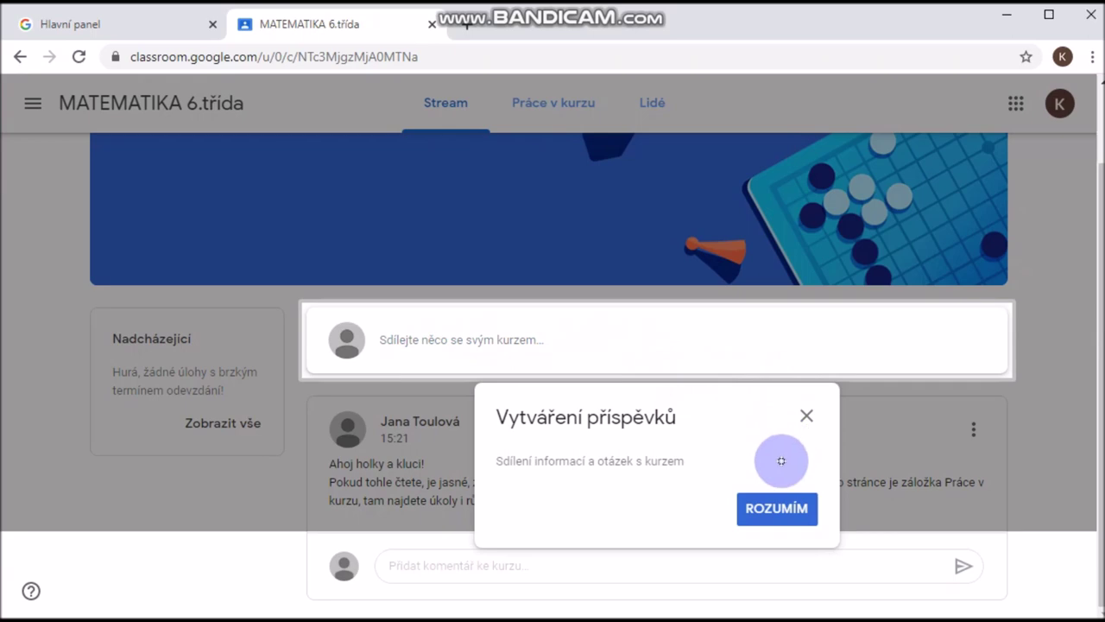
Dismiss the posting tip with ROZUMÍM and open the Práce v kurzu tab
{"action": "left_click", "coordinate": [779, 508]}
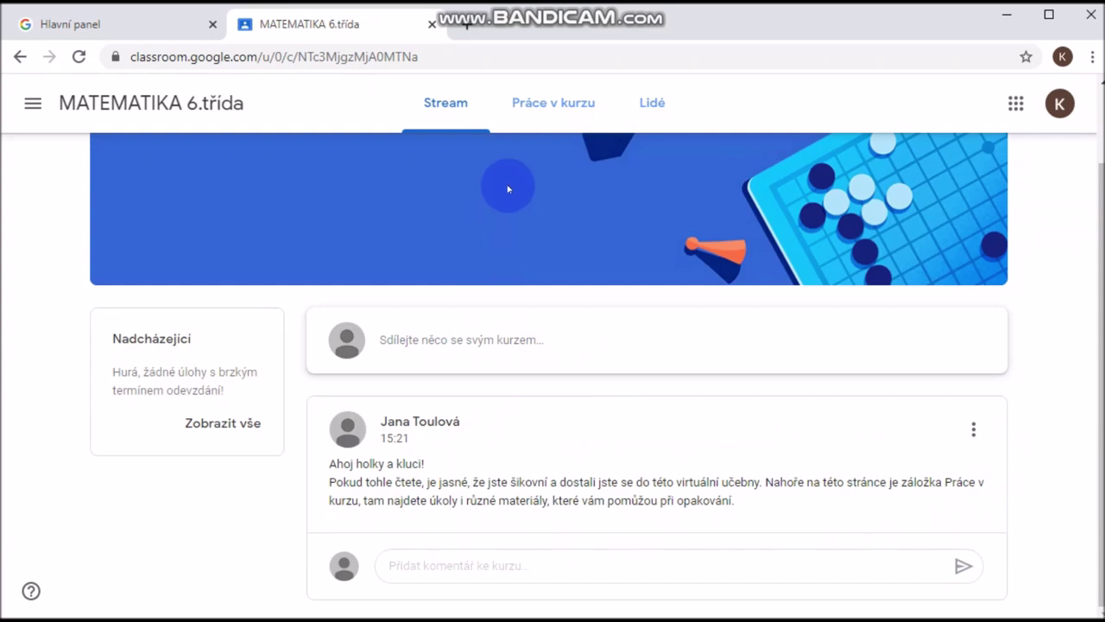
{"action": "scroll", "coordinate": [515, 234], "scroll_direction": "up", "scroll_amount": 2}
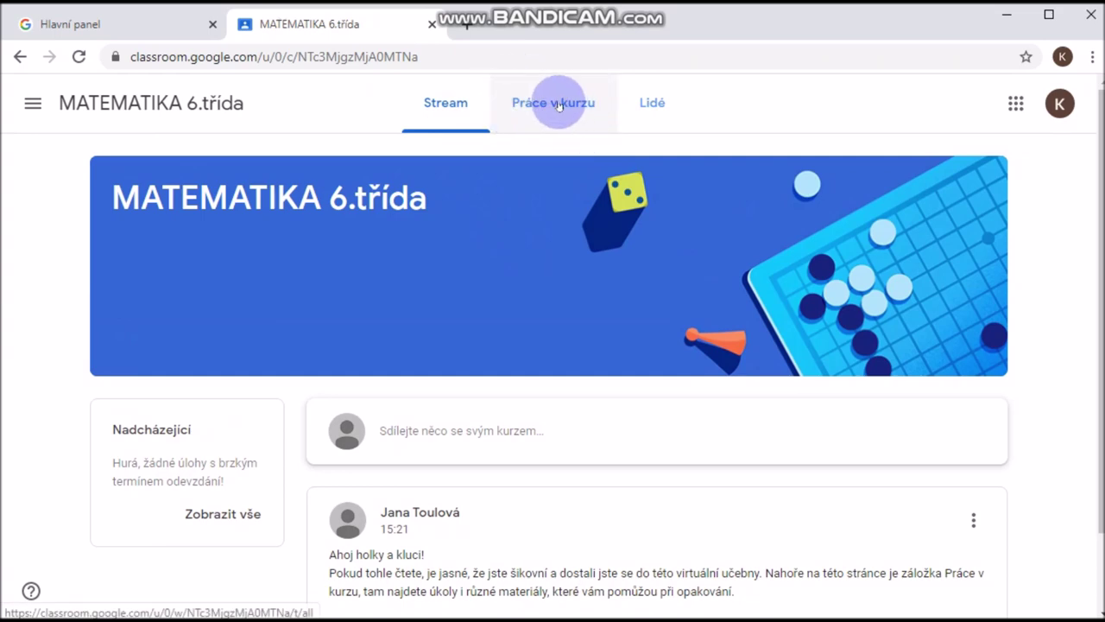
{"action": "left_click", "coordinate": [558, 105]}
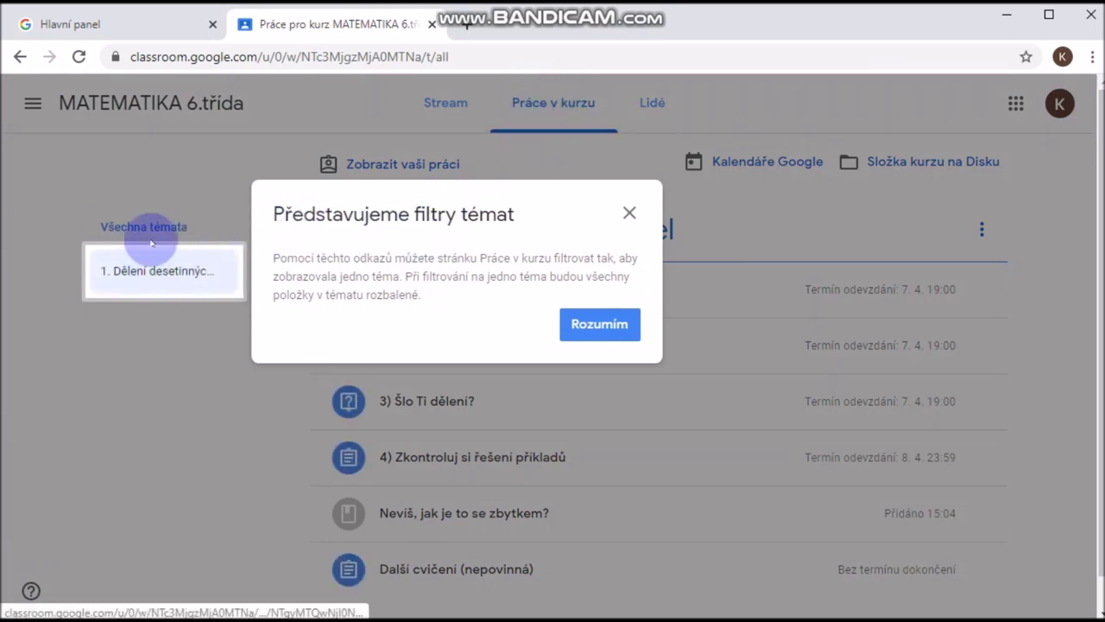
Close the topic-filters tip and expand '1) Zopakuj si postup dělení' to show its videos
{"action": "left_click", "coordinate": [613, 332]}
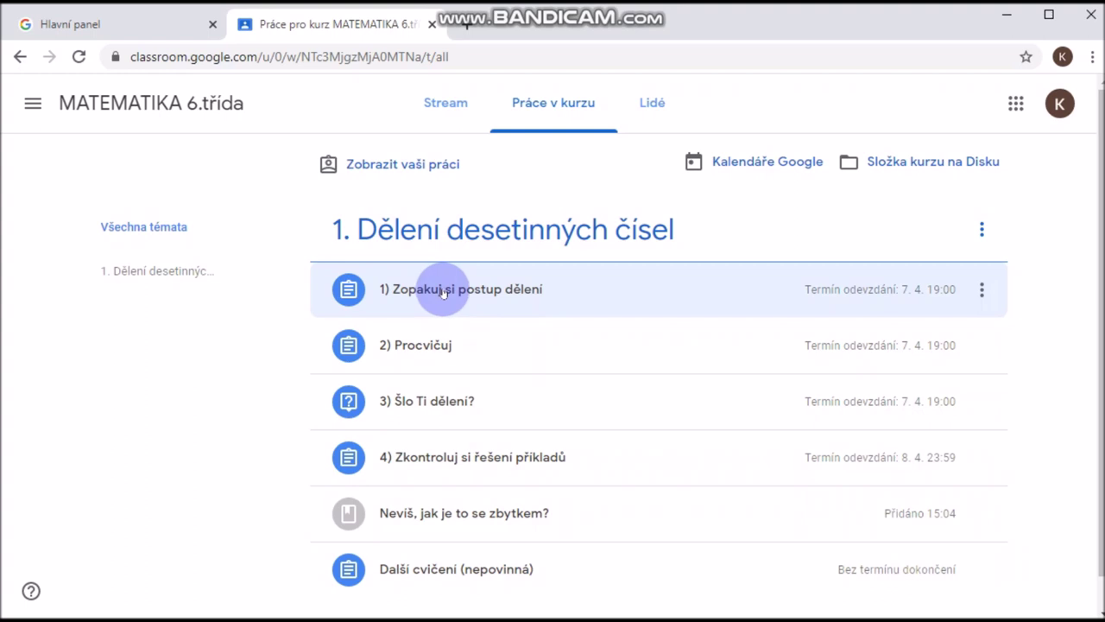
{"action": "left_click", "coordinate": [444, 290]}
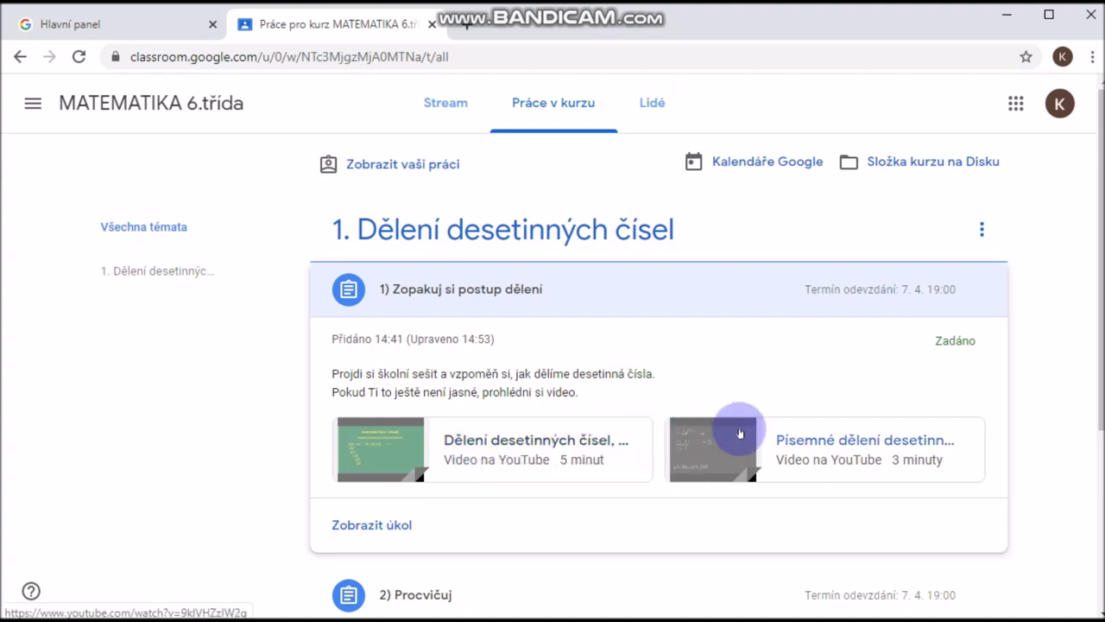
Open the full page of 'Zopakuj si postup dělení', dismiss the tip, and check the Přidat nebo vytvořit options
{"action": "left_click", "coordinate": [372, 527]}
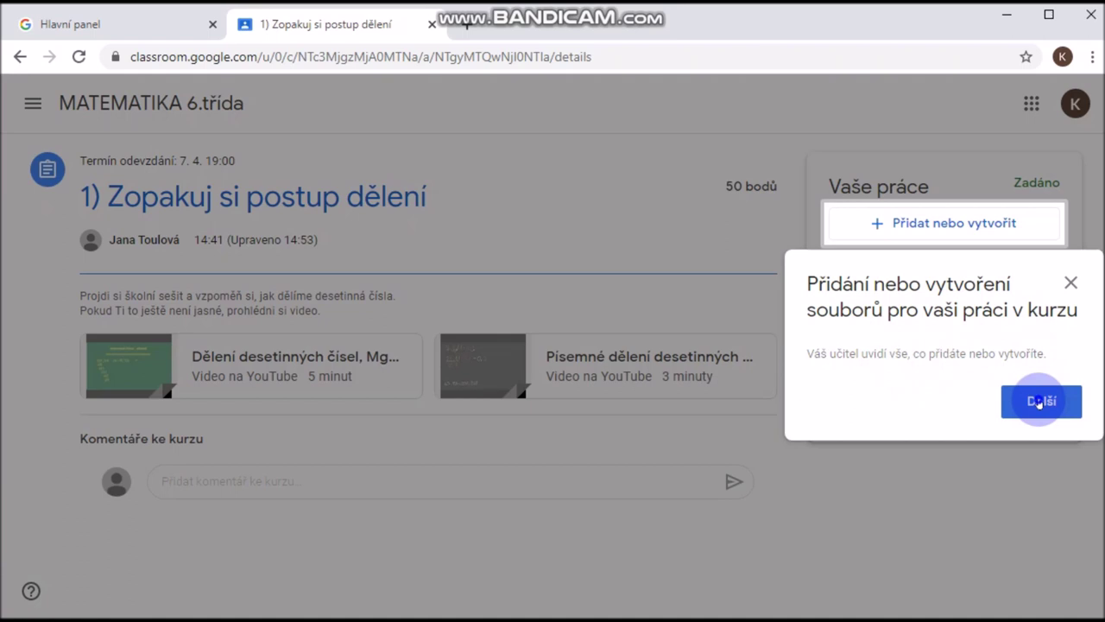
{"action": "left_click", "coordinate": [1039, 403]}
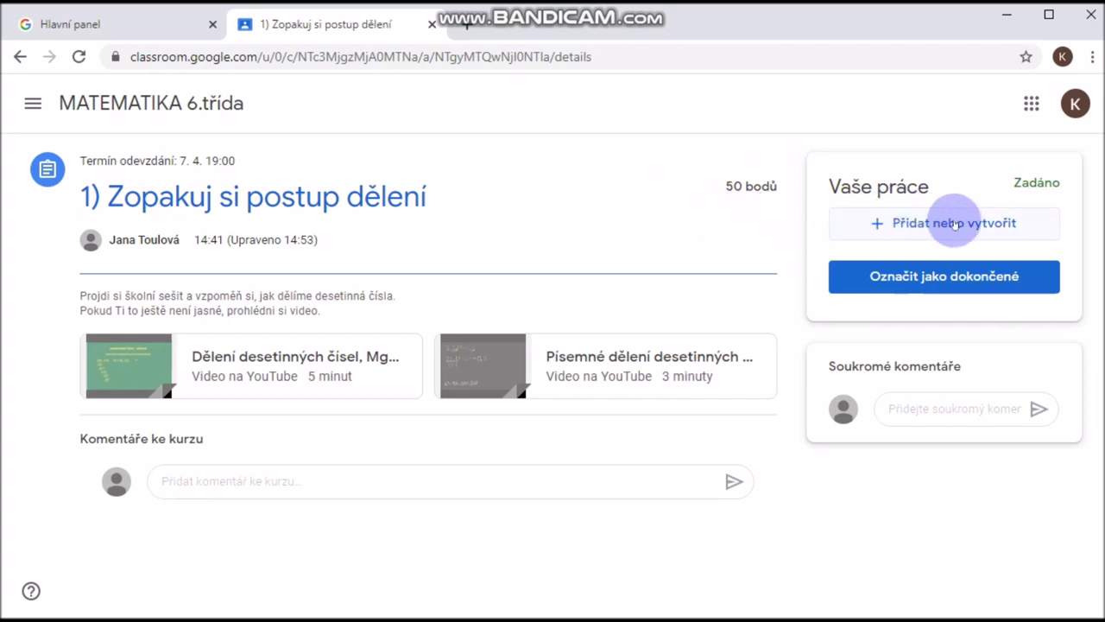
{"action": "left_click", "coordinate": [938, 226]}
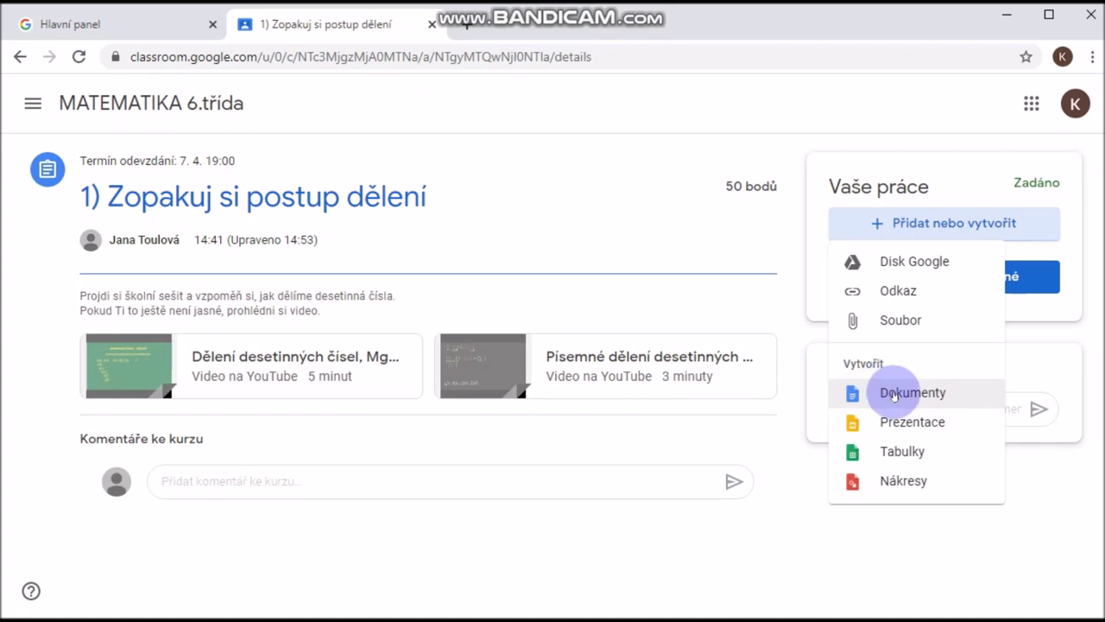
{"action": "left_click", "coordinate": [920, 224]}
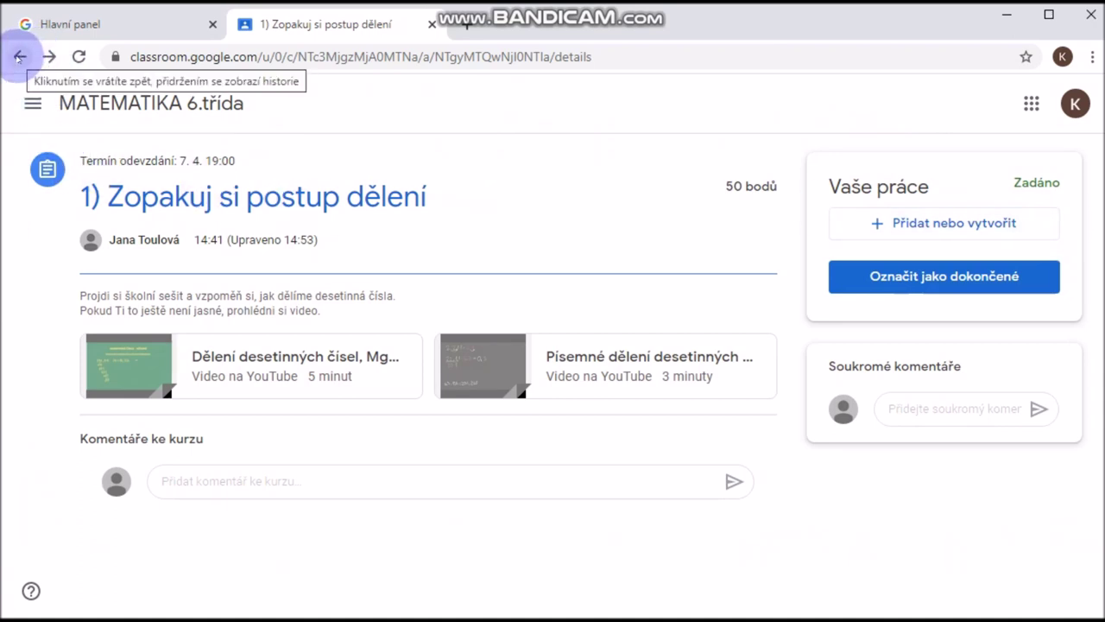
Go back to the course and scroll through the remaining assignments in Práce v kurzu
{"action": "left_click", "coordinate": [19, 57]}
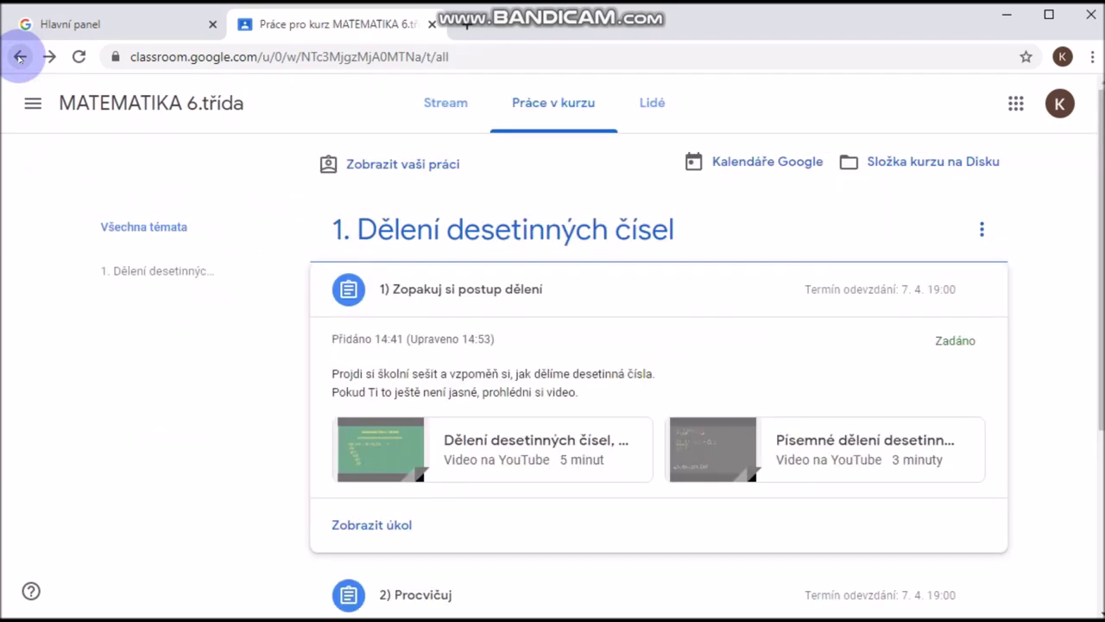
{"action": "left_click", "coordinate": [19, 57]}
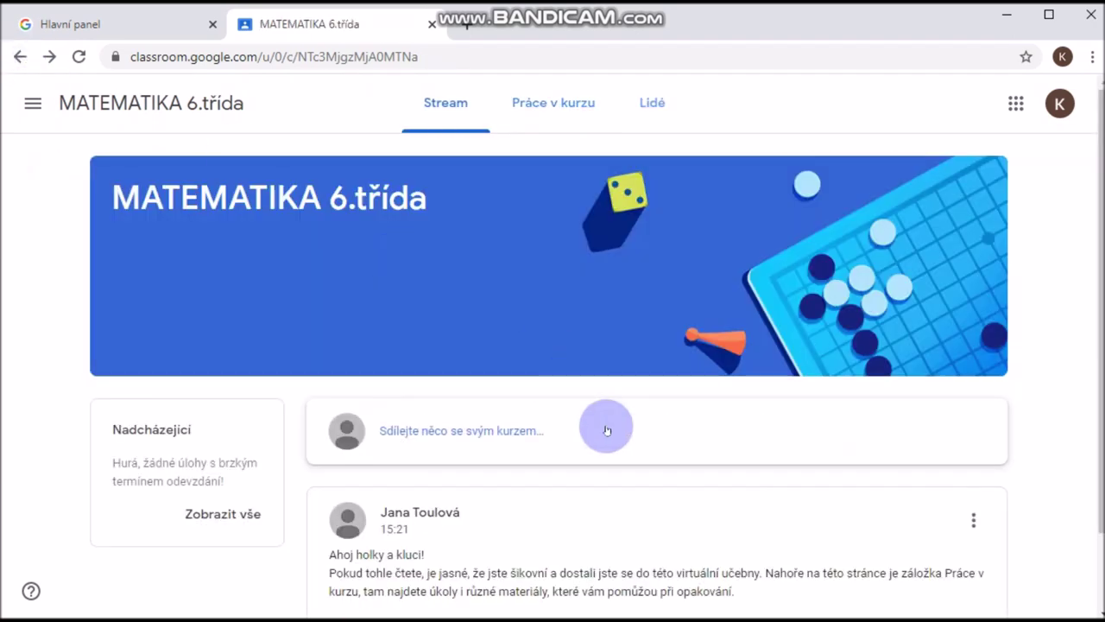
{"action": "left_click", "coordinate": [552, 100]}
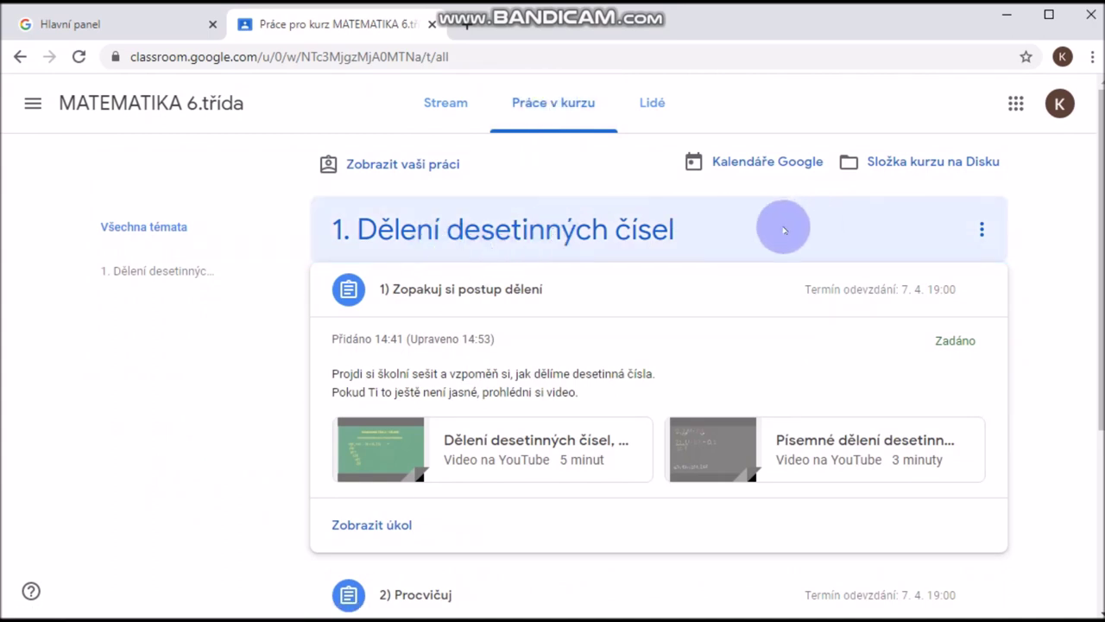
{"action": "scroll", "coordinate": [759, 238], "scroll_direction": "down", "scroll_amount": 1}
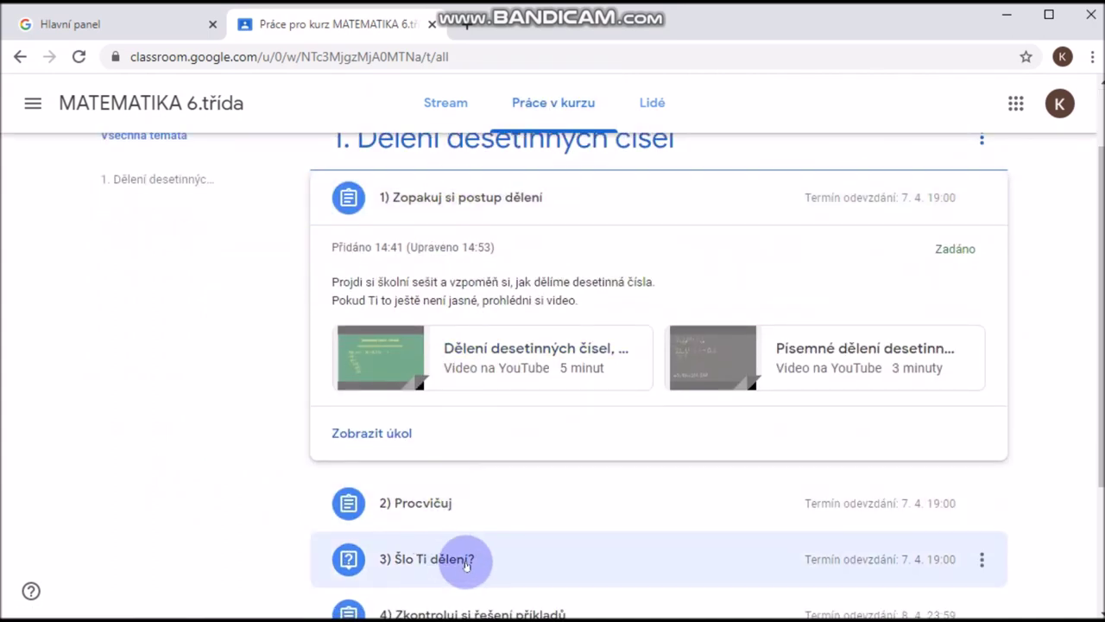
{"action": "scroll", "coordinate": [463, 561], "scroll_direction": "down", "scroll_amount": 2}
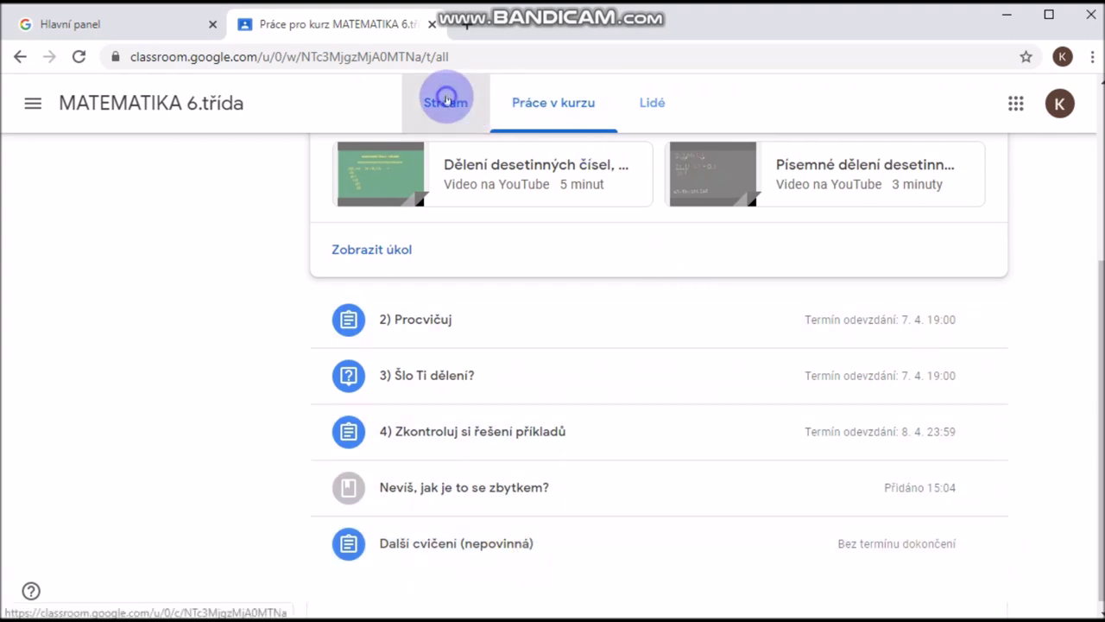
Return via the Stream and navigation menu to the Kurzy overview of all classes
{"action": "left_click", "coordinate": [445, 102]}
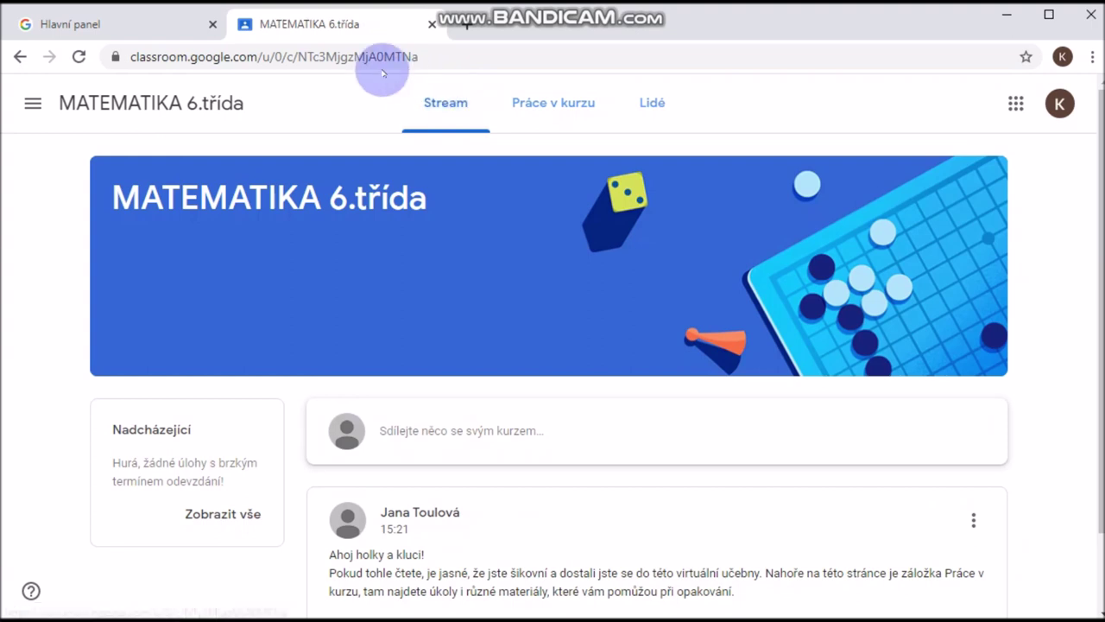
{"action": "left_click", "coordinate": [32, 103]}
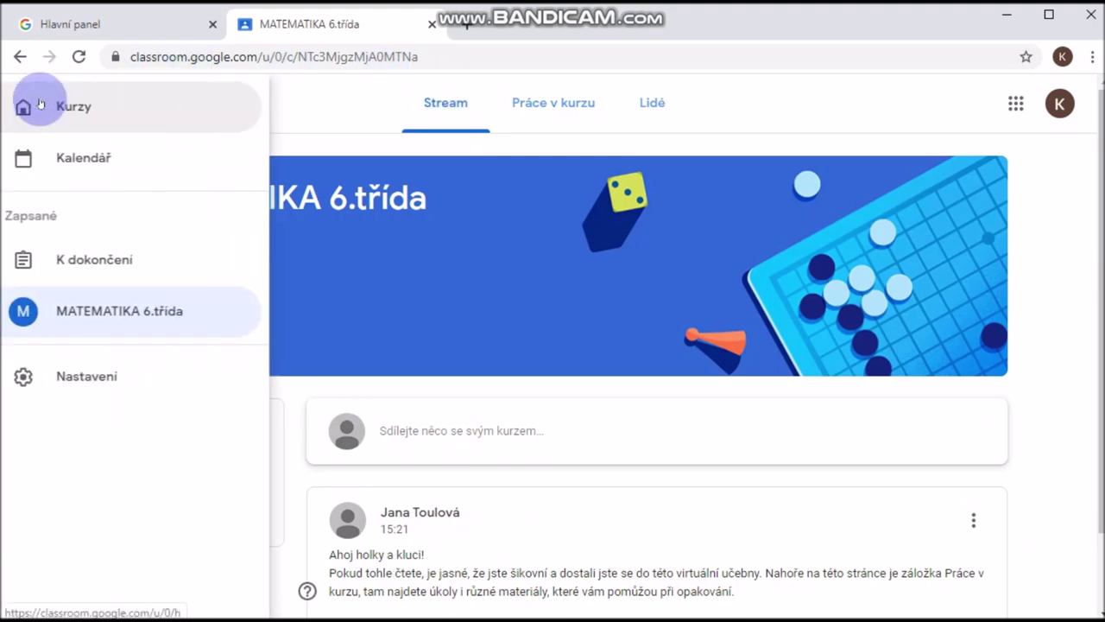
{"action": "left_click", "coordinate": [91, 107]}
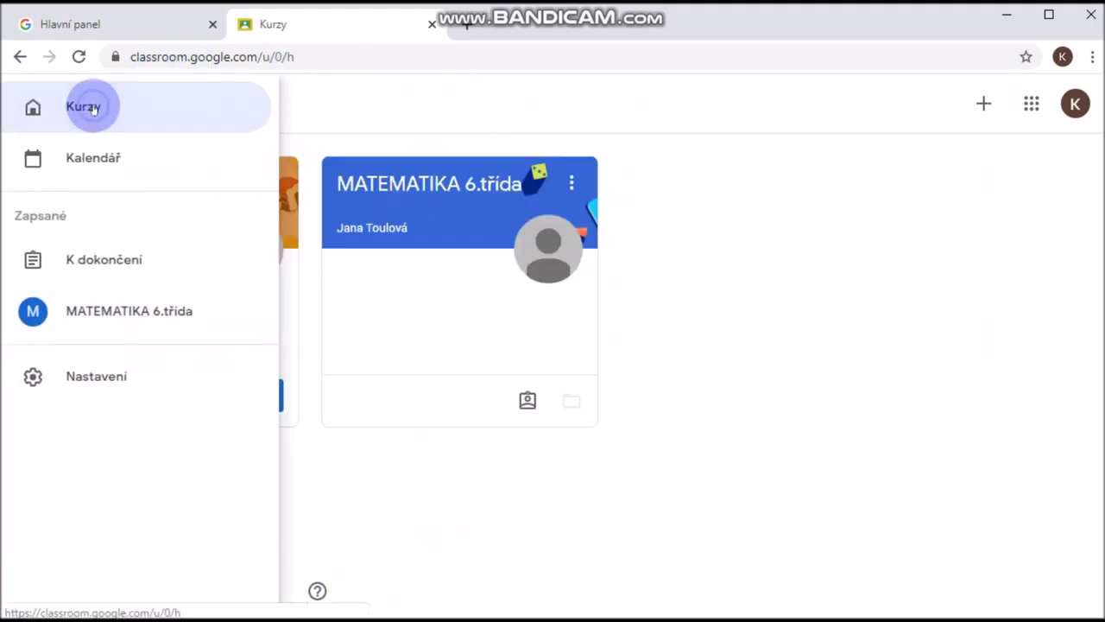